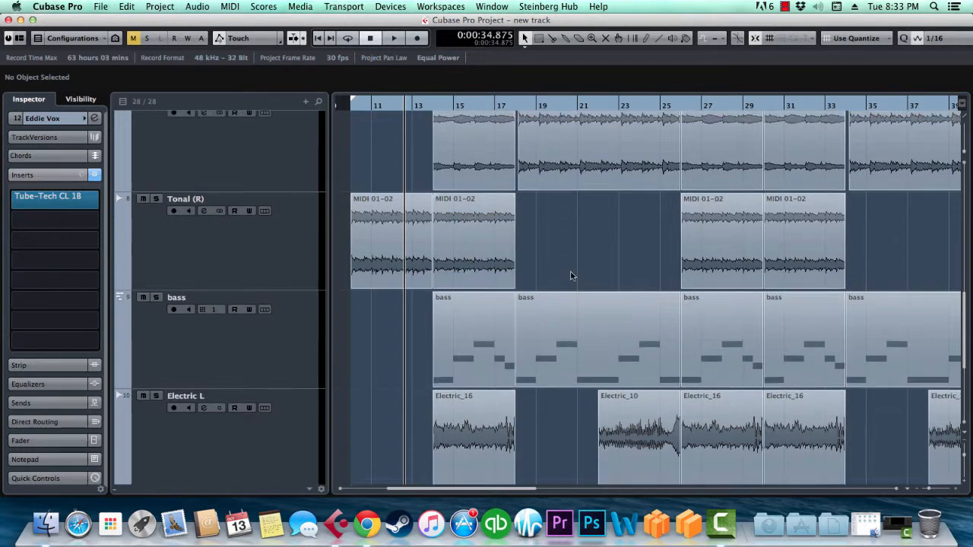
- Look through the project's tracks between parasnare and Electric L in the arrangement
{"action": "scroll", "coordinate": [562, 286], "scroll_direction": "down", "scroll_amount": 2}
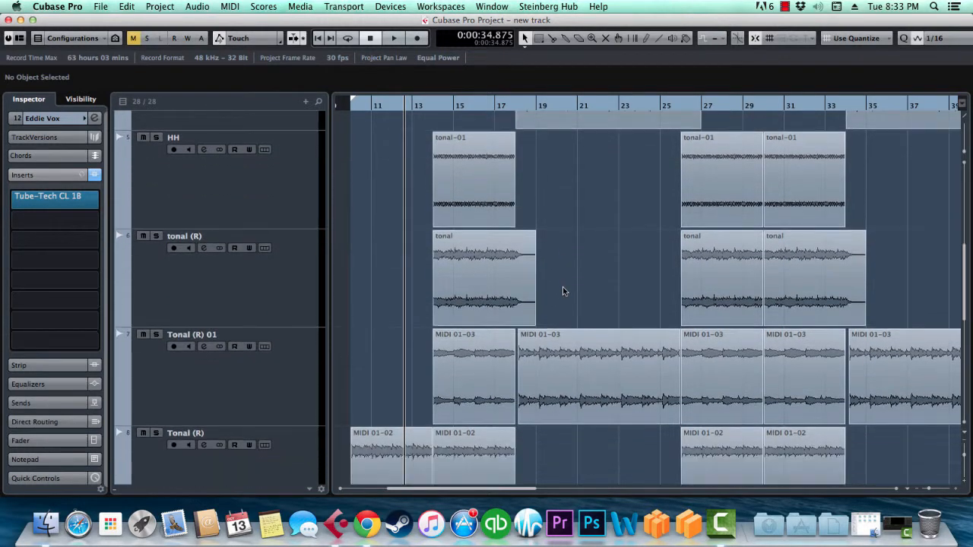
{"action": "scroll", "coordinate": [369, 295], "scroll_direction": "up", "scroll_amount": 1}
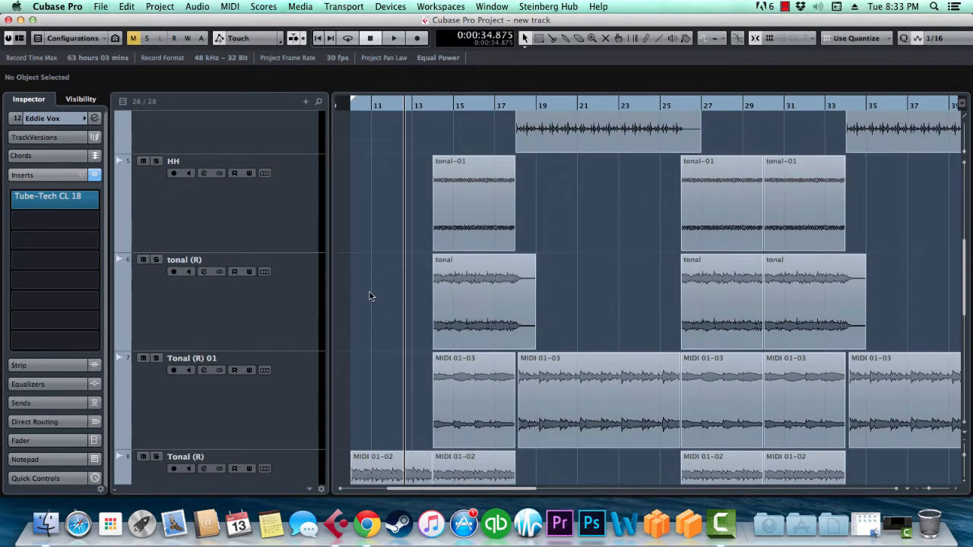
{"action": "scroll", "coordinate": [370, 295], "scroll_direction": "down", "scroll_amount": 2}
{"action": "scroll", "coordinate": [370, 296], "scroll_direction": "up", "scroll_amount": 3}
{"action": "scroll", "coordinate": [370, 295], "scroll_direction": "up", "scroll_amount": 6}
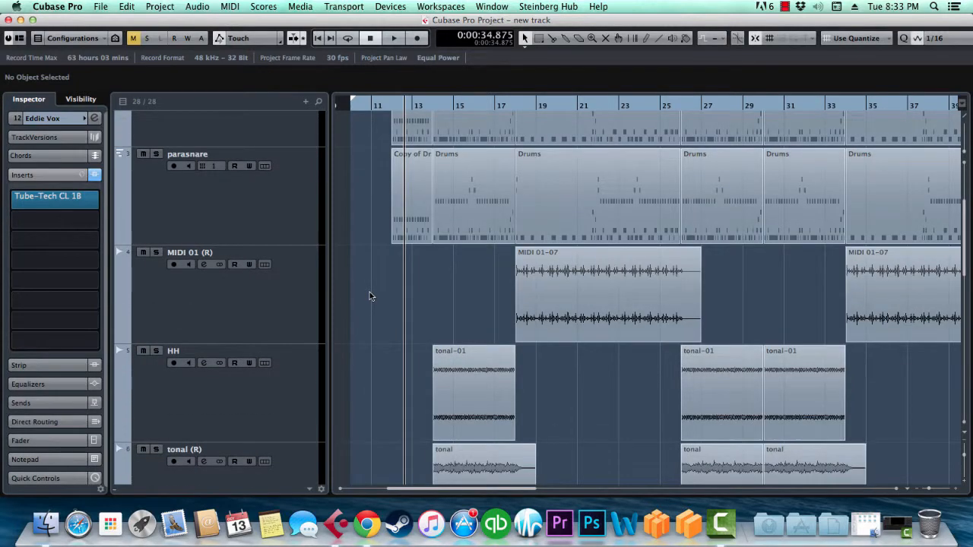
{"action": "scroll", "coordinate": [369, 295], "scroll_direction": "down", "scroll_amount": 6}
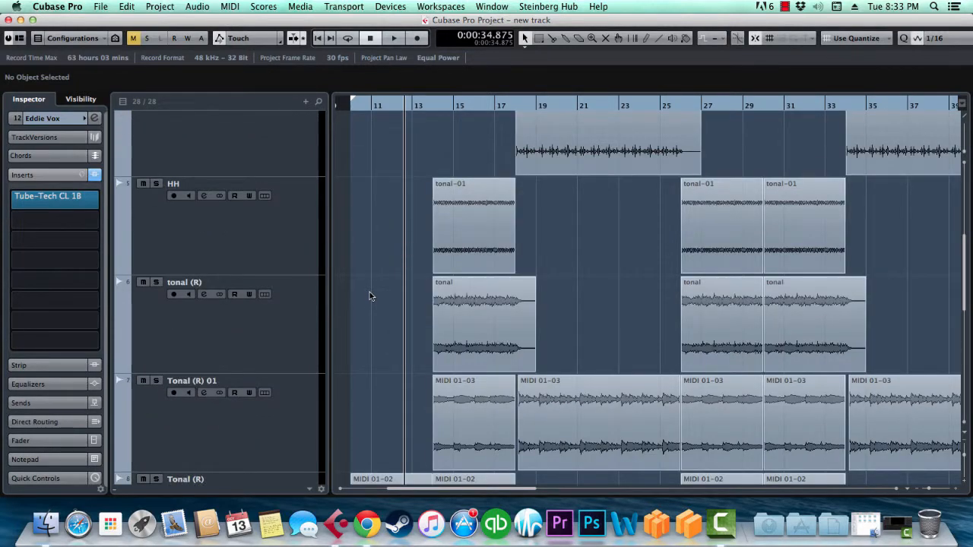
{"action": "scroll", "coordinate": [369, 296], "scroll_direction": "down", "scroll_amount": 2}
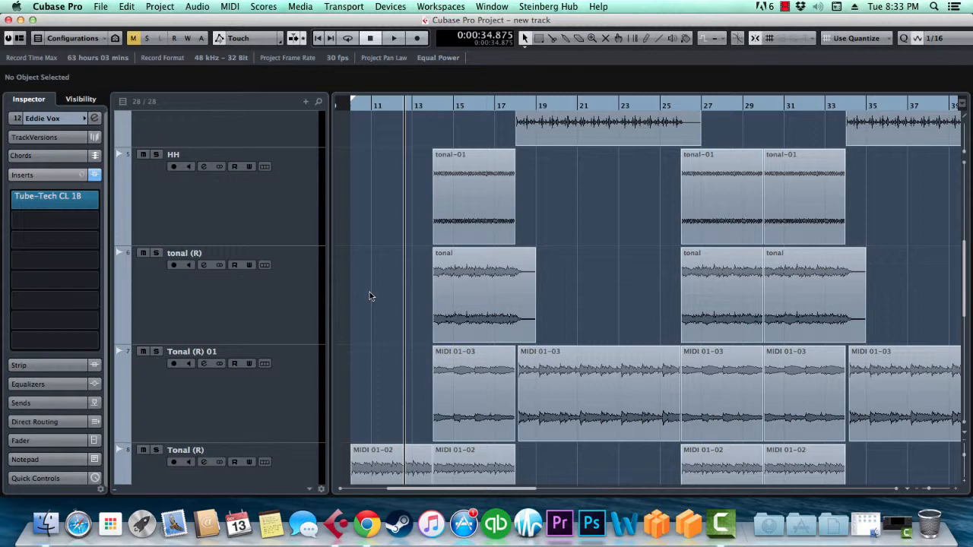
{"action": "scroll", "coordinate": [369, 295], "scroll_direction": "down", "scroll_amount": 5}
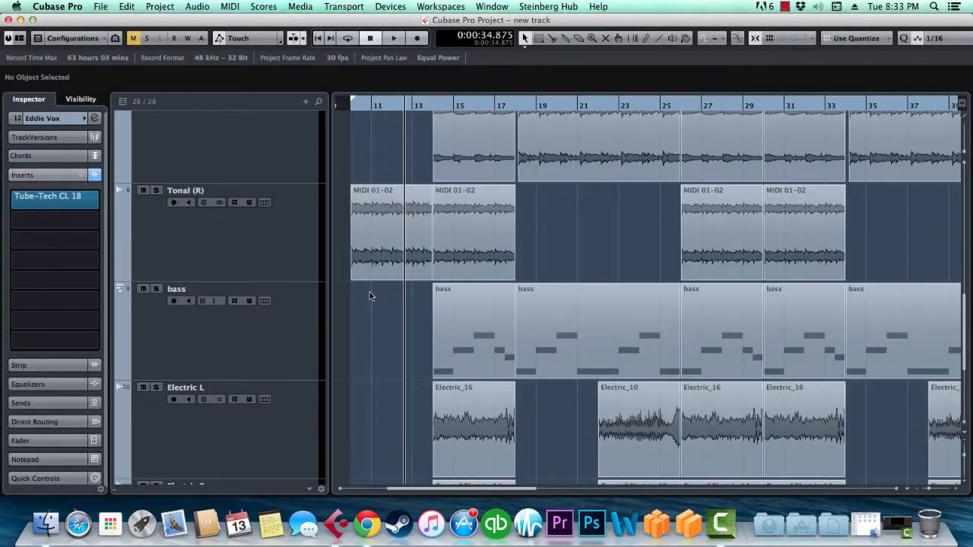
- Check which Render in Place commands are available, without running any of them
{"action": "left_click", "coordinate": [126, 7]}
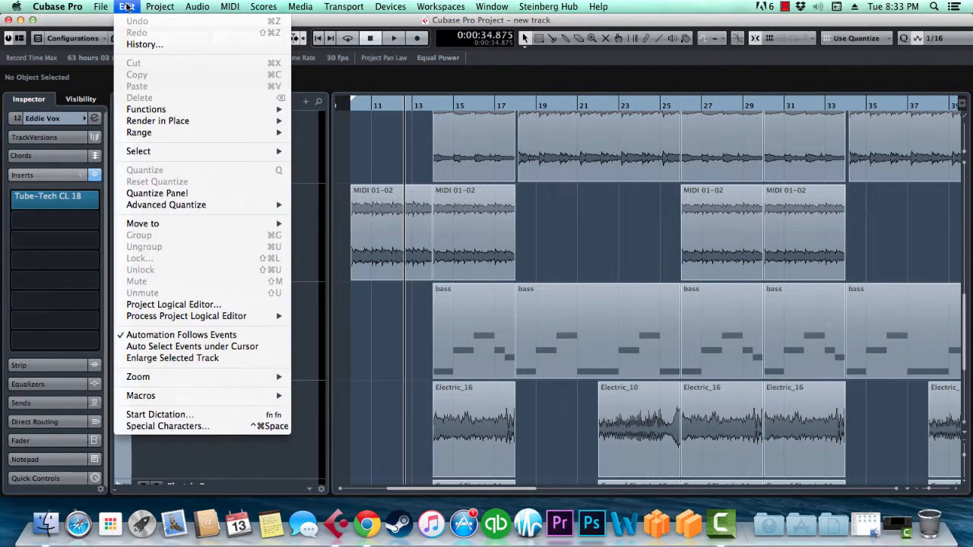
{"action": "mouse_move", "coordinate": [185, 124]}
{"action": "mouse_move", "coordinate": [223, 124]}
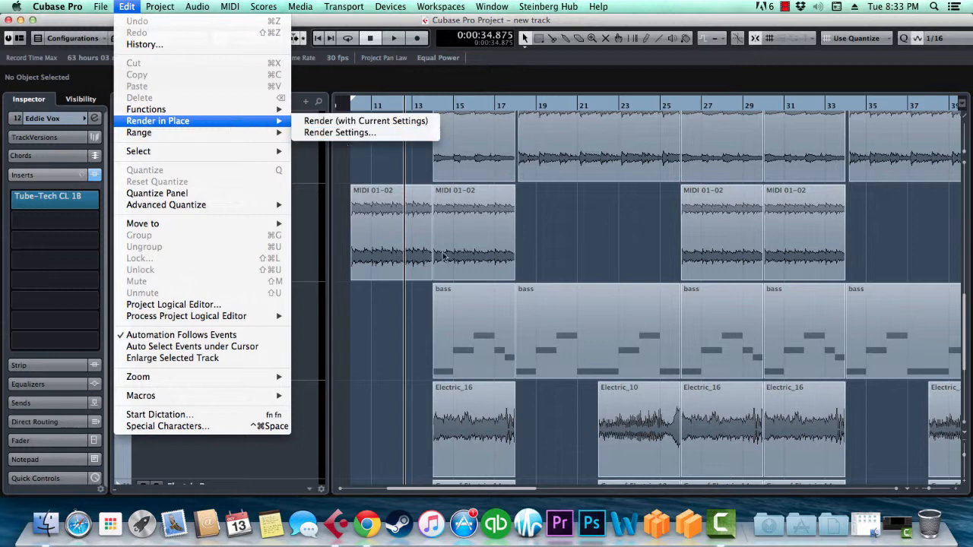
{"action": "left_click", "coordinate": [605, 240]}
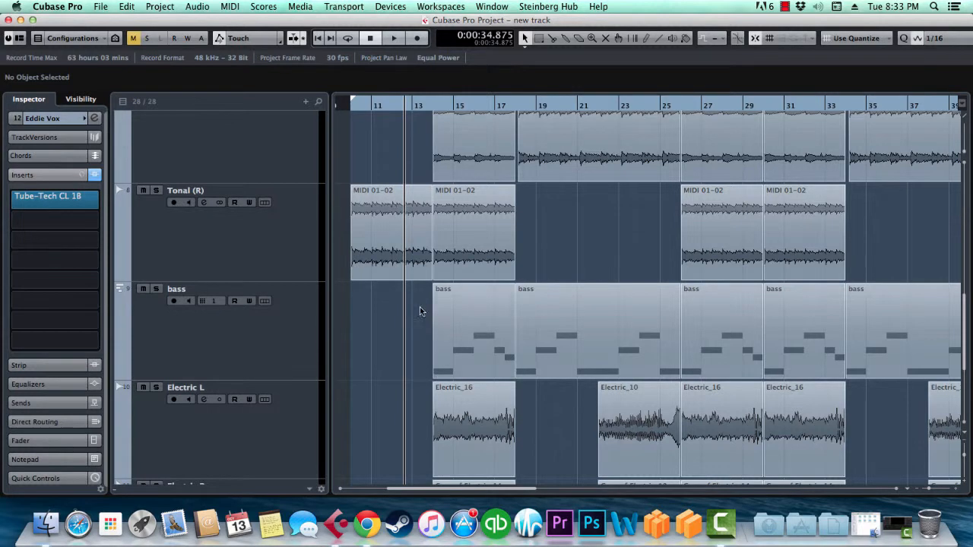
- Select all the parts on the bass track across the whole arrangement
{"action": "scroll", "coordinate": [419, 306], "scroll_direction": "down", "scroll_amount": 2}
{"action": "left_click", "coordinate": [461, 310]}
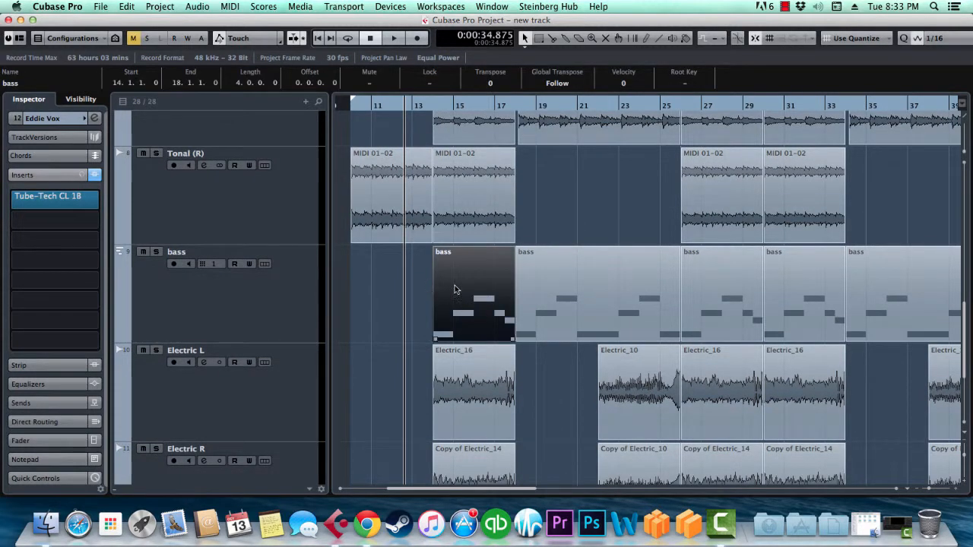
{"action": "left_click", "coordinate": [408, 330]}
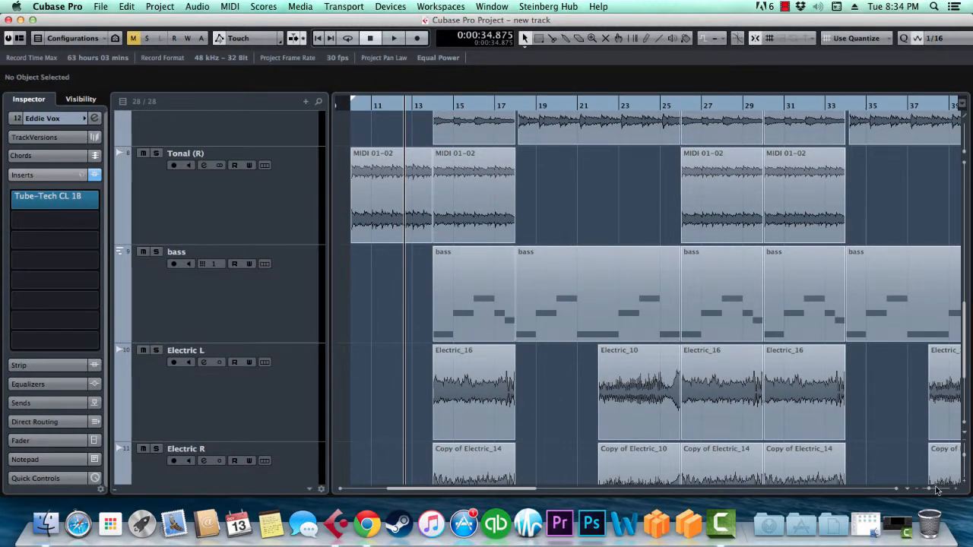
{"action": "left_click_drag", "start_coordinate": [930, 489], "coordinate": [924, 489]}
{"action": "left_click_drag", "start_coordinate": [728, 238], "coordinate": [811, 278]}
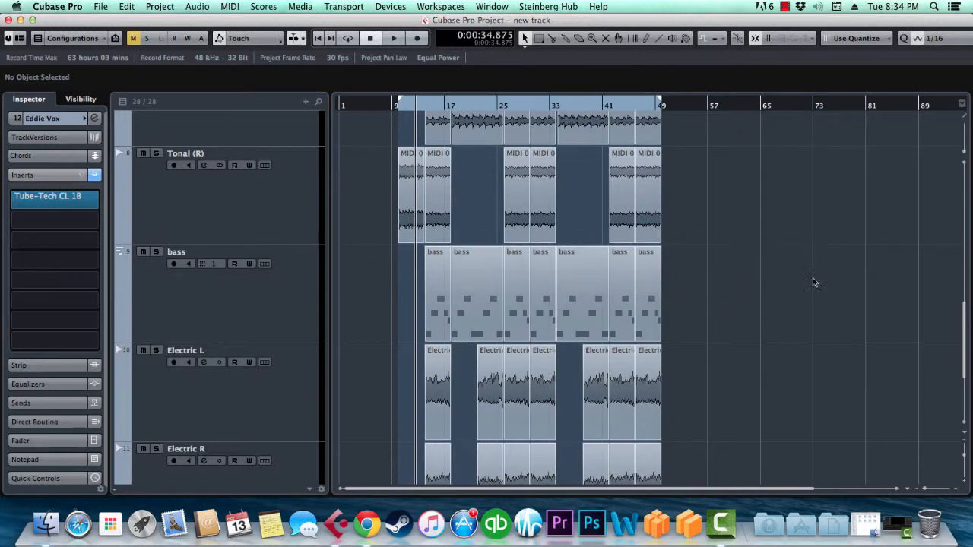
{"action": "left_click_drag", "start_coordinate": [677, 307], "coordinate": [379, 304]}
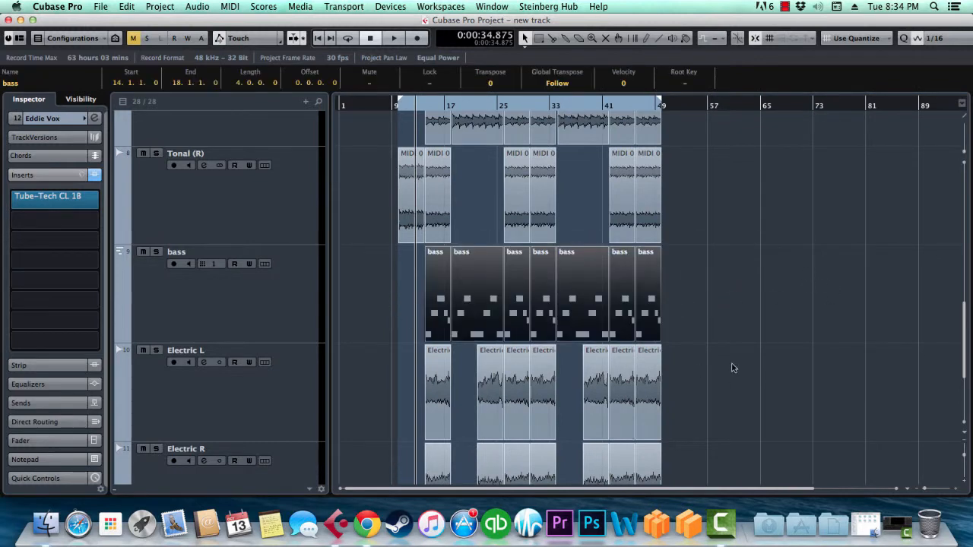
{"action": "left_click_drag", "start_coordinate": [923, 489], "coordinate": [928, 491]}
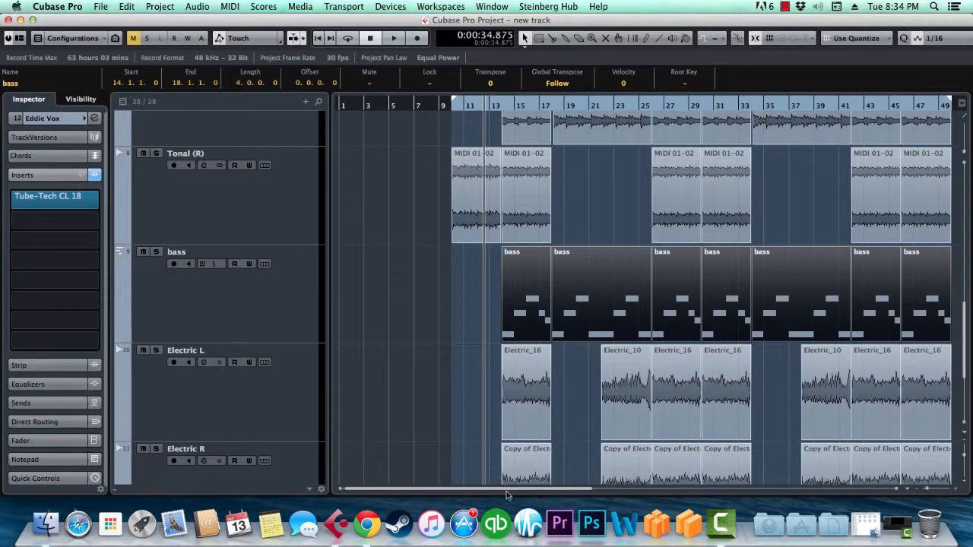
{"action": "left_click_drag", "start_coordinate": [511, 491], "coordinate": [539, 491]}
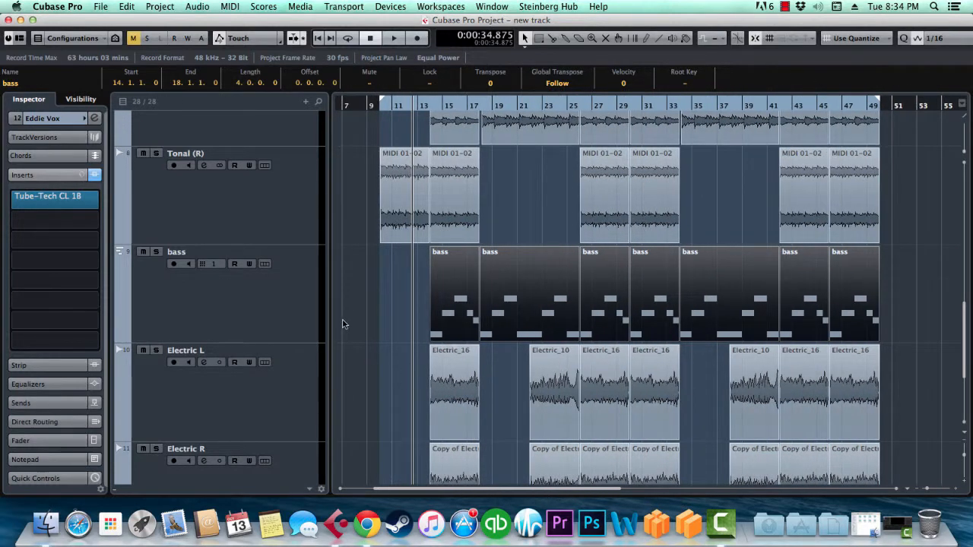
- With all the bass parts selected, look at the Audio Mixdown export command without running it
{"action": "left_click", "coordinate": [398, 294]}
{"action": "left_click_drag", "start_coordinate": [366, 280], "coordinate": [934, 285]}
{"action": "left_click", "coordinate": [101, 8]}
{"action": "mouse_move", "coordinate": [213, 218]}
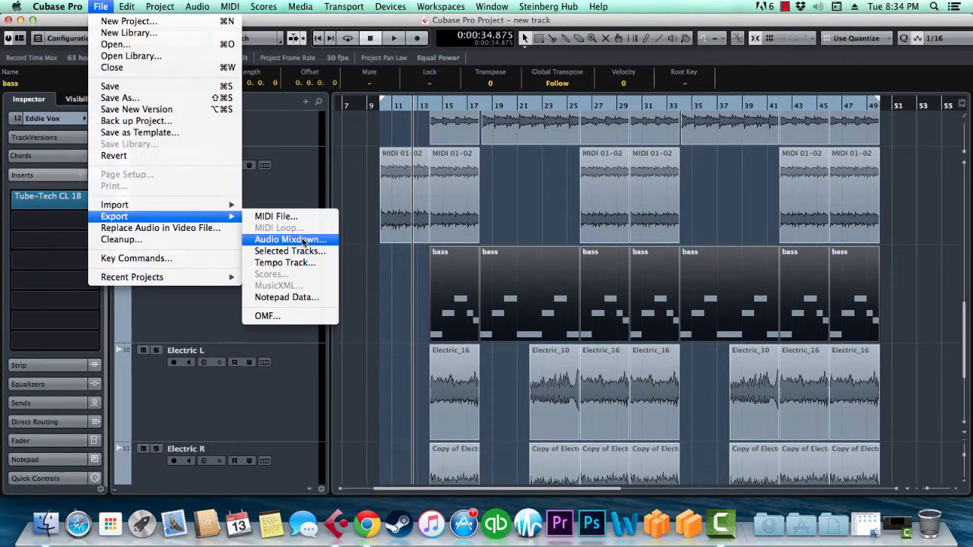
{"action": "left_click", "coordinate": [374, 296]}
- Solo the bass track, select the track, and turn its solo off again
{"action": "left_click", "coordinate": [156, 253]}
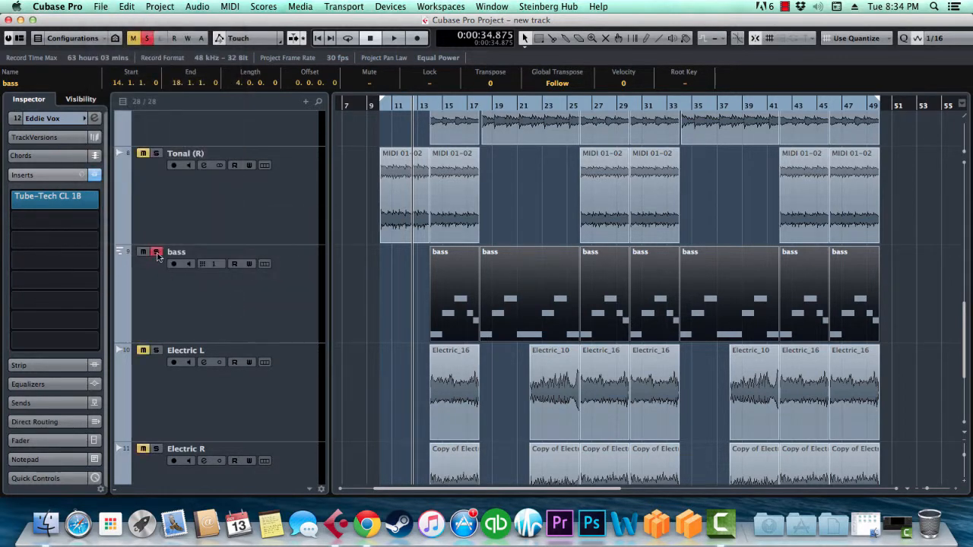
{"action": "left_click", "coordinate": [257, 301]}
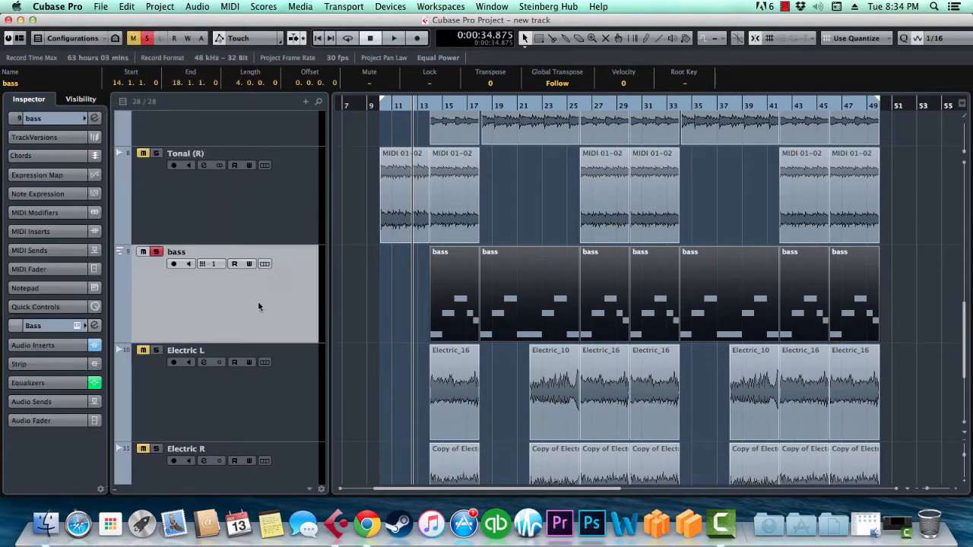
{"action": "left_click", "coordinate": [155, 253]}
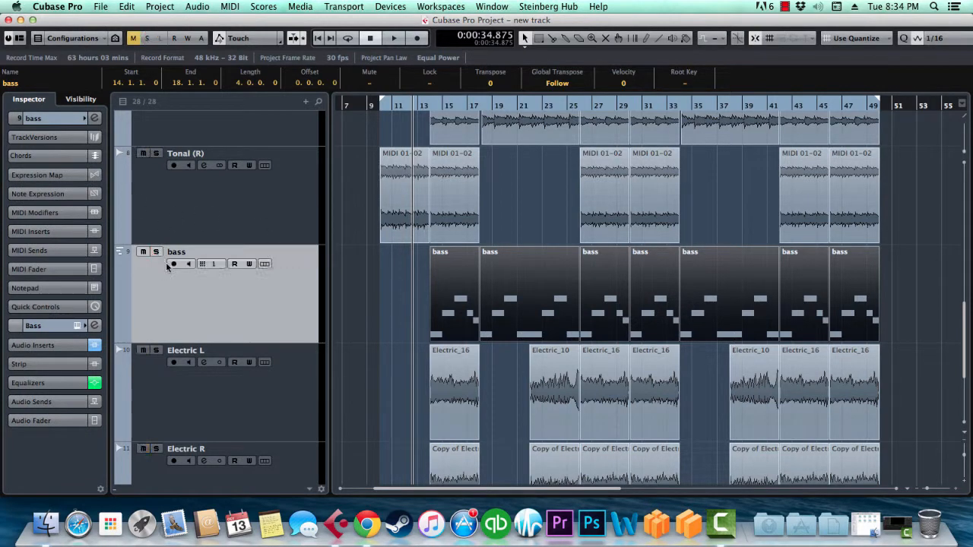
- Clear the selection of the bass parts and look up the Render in Place command without running it
{"action": "scroll", "coordinate": [414, 330], "scroll_direction": "down", "scroll_amount": 3}
{"action": "scroll", "coordinate": [408, 319], "scroll_direction": "up", "scroll_amount": 2}
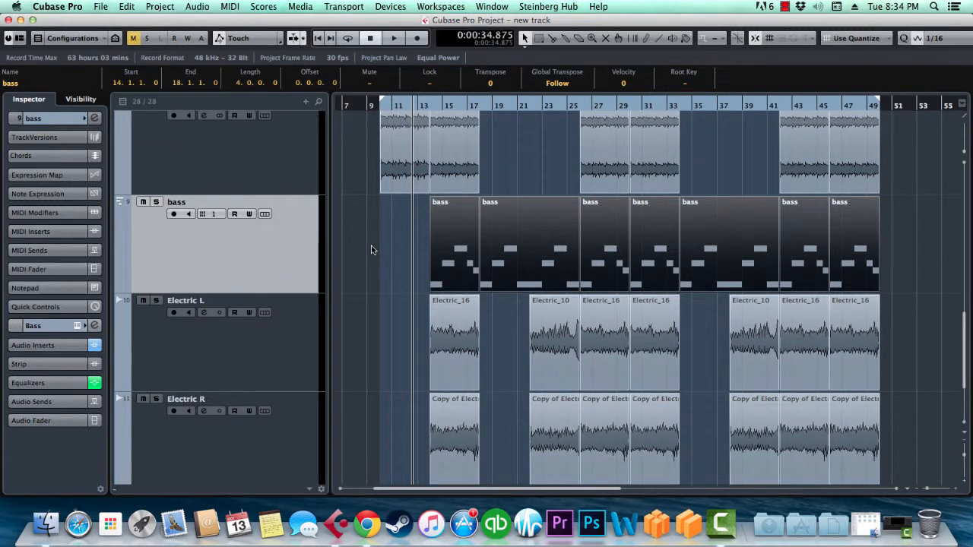
{"action": "left_click", "coordinate": [438, 250]}
{"action": "left_click", "coordinate": [386, 263]}
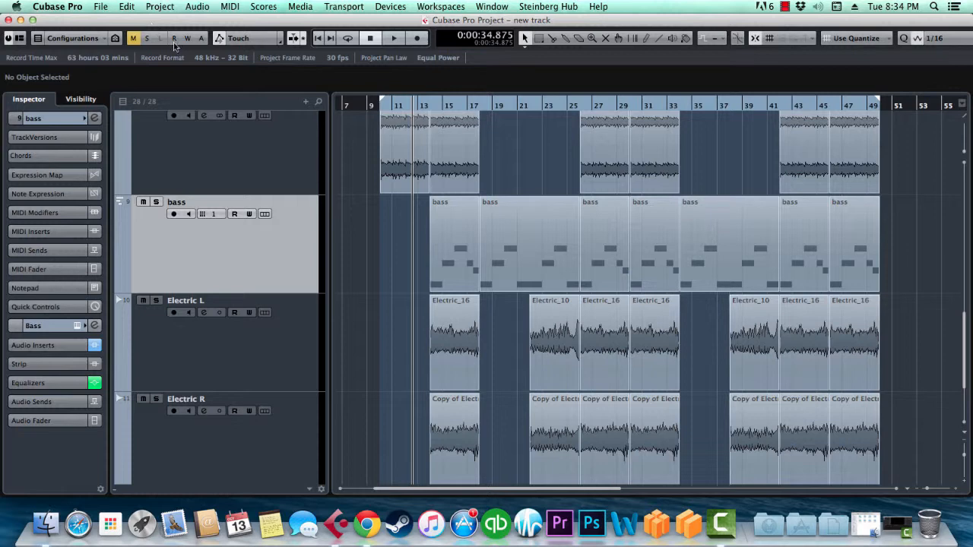
{"action": "left_click", "coordinate": [122, 7]}
{"action": "mouse_move", "coordinate": [193, 120]}
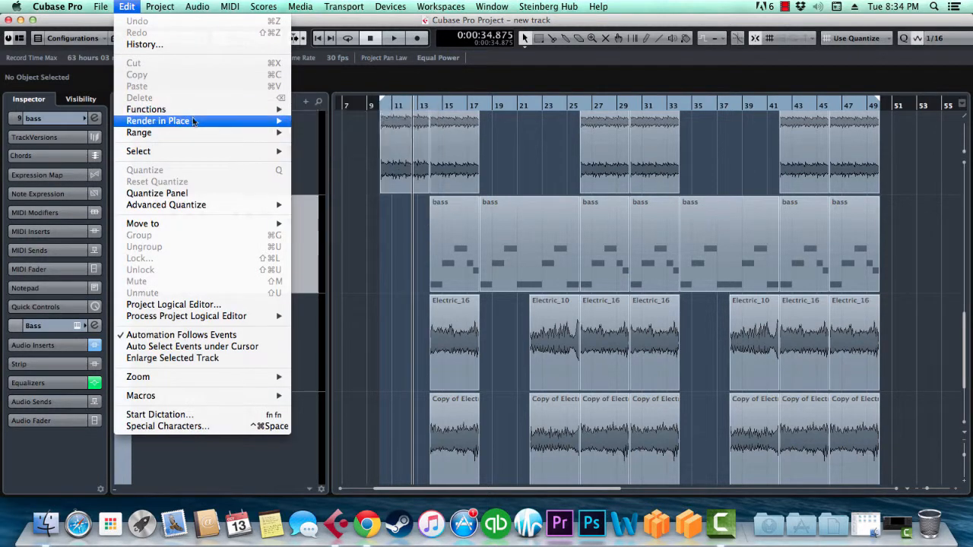
{"action": "left_click", "coordinate": [409, 235]}
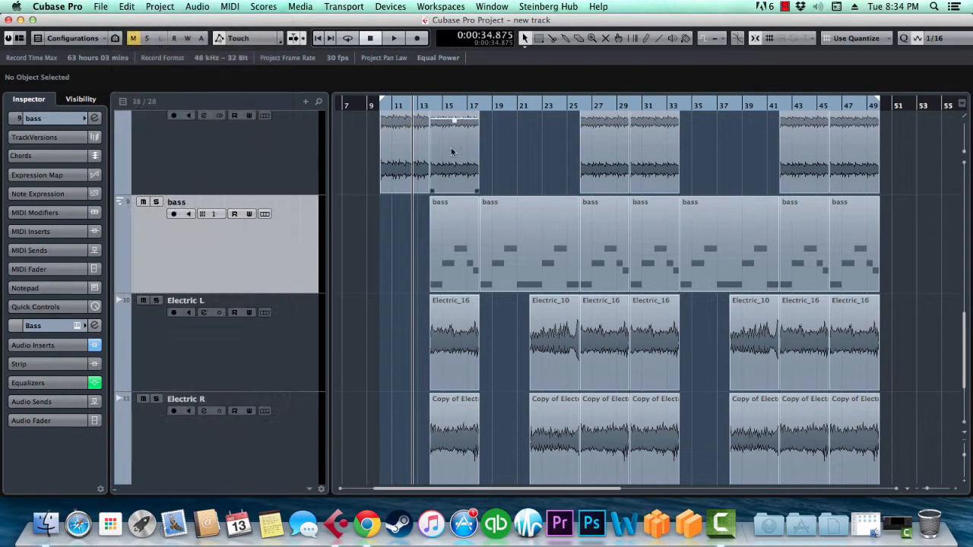
- Place the project cursor at the start of bar 14 and select the first bass part
{"action": "mouse_move", "coordinate": [431, 106]}
{"action": "left_mouse_down"}
{"action": "mouse_move", "coordinate": [431, 118]}
{"action": "mouse_move", "coordinate": [431, 108]}
{"action": "left_mouse_up"}
{"action": "left_click", "coordinate": [443, 260]}
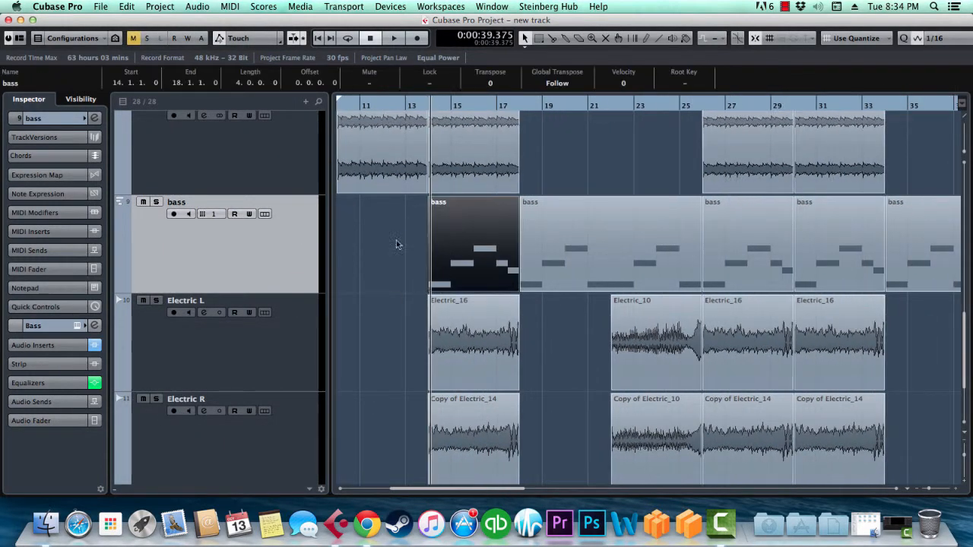
{"action": "left_click_drag", "start_coordinate": [559, 147], "coordinate": [441, 375]}
{"action": "left_click_drag", "start_coordinate": [567, 161], "coordinate": [435, 475]}
{"action": "left_click", "coordinate": [391, 271]}
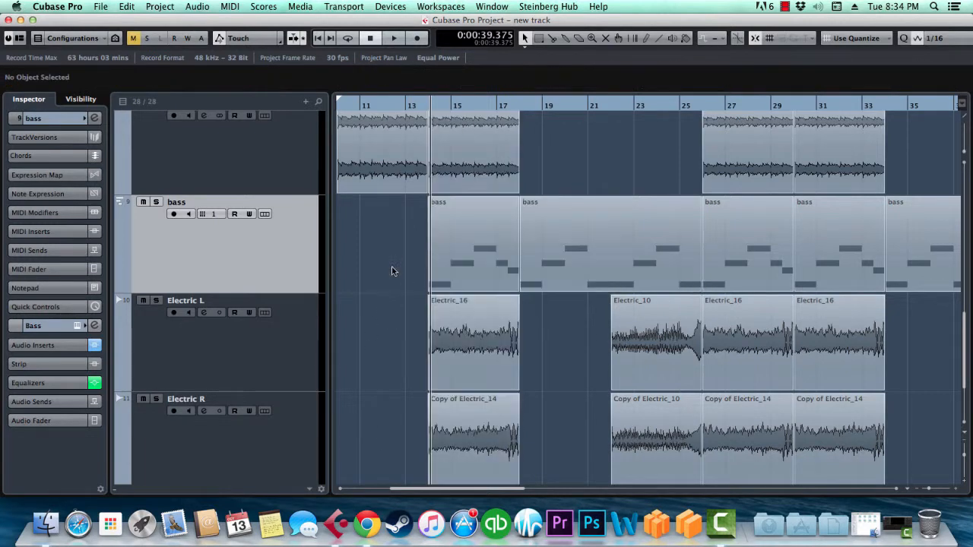
{"action": "left_click_drag", "start_coordinate": [390, 272], "coordinate": [494, 272]}
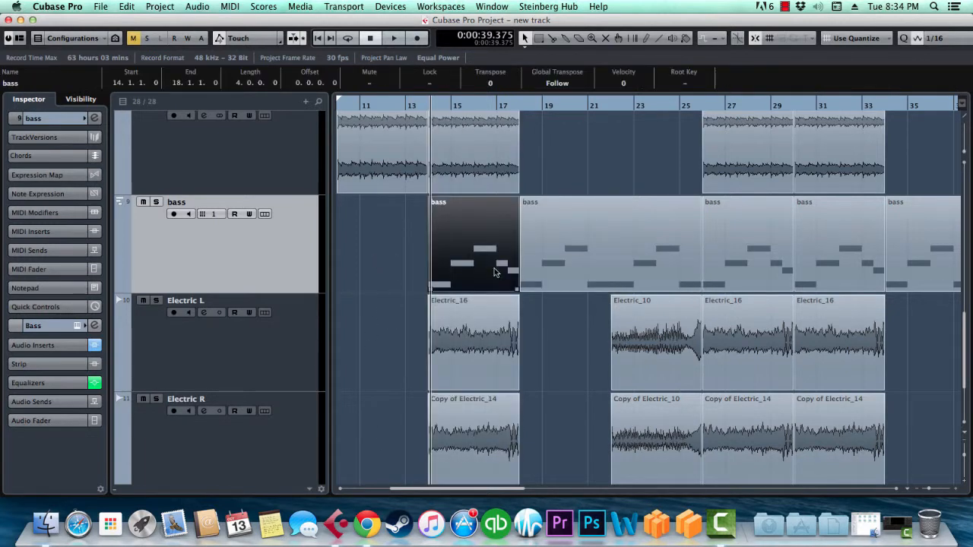
- Look at the export commands again, including Audio Mixdown, for the selected bass part
{"action": "left_click", "coordinate": [100, 7]}
{"action": "mouse_move", "coordinate": [178, 217]}
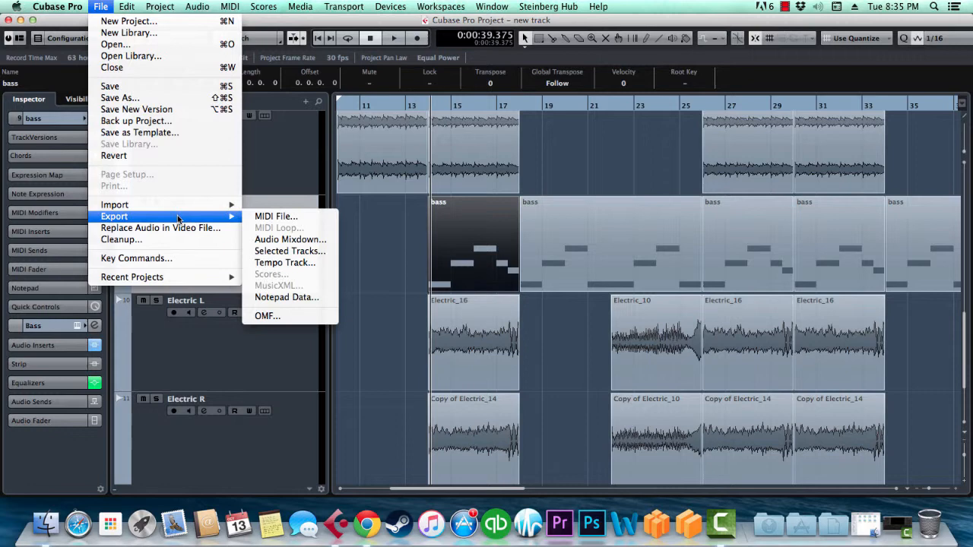
{"action": "left_click", "coordinate": [309, 241]}
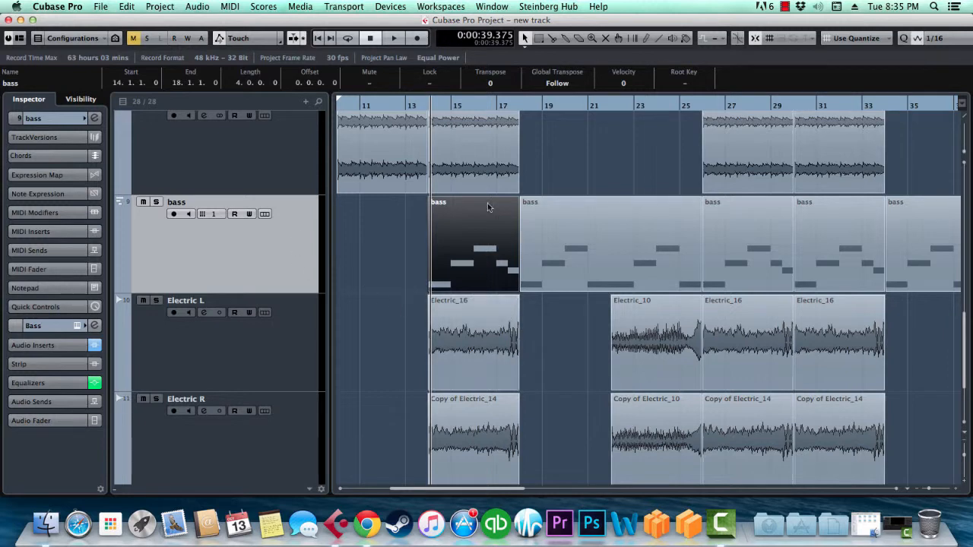
- Select only the first bass part, open its Render in Place settings, and move the dialog aside to uncover the arrangement
{"action": "left_click_drag", "start_coordinate": [389, 232], "coordinate": [492, 260]}
{"action": "left_click_drag", "start_coordinate": [358, 242], "coordinate": [957, 248]}
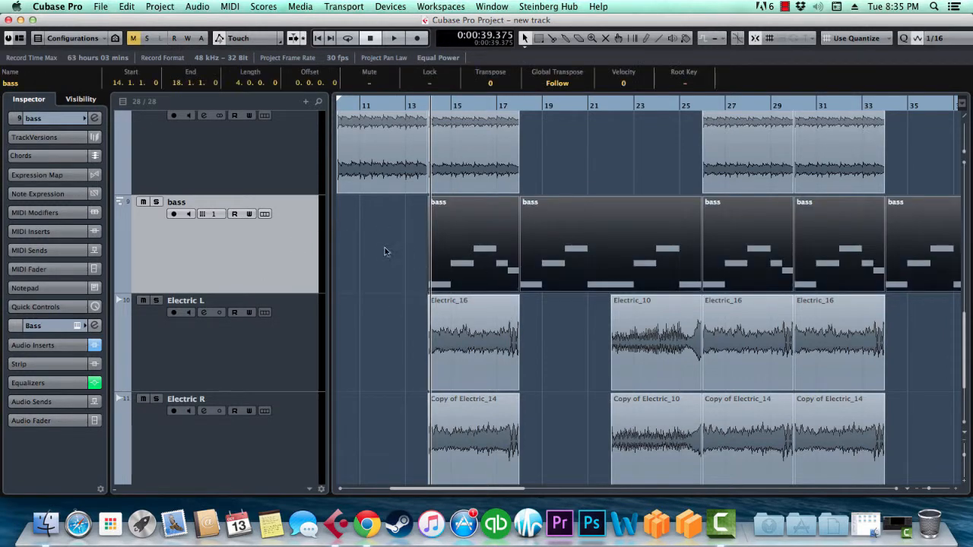
{"action": "left_click_drag", "start_coordinate": [386, 248], "coordinate": [509, 266]}
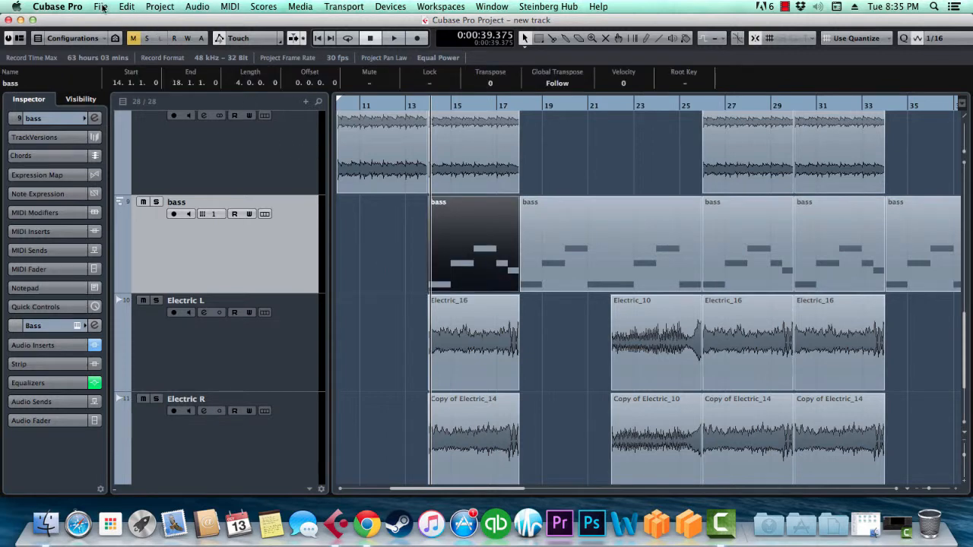
{"action": "left_click", "coordinate": [126, 7]}
{"action": "mouse_move", "coordinate": [248, 121]}
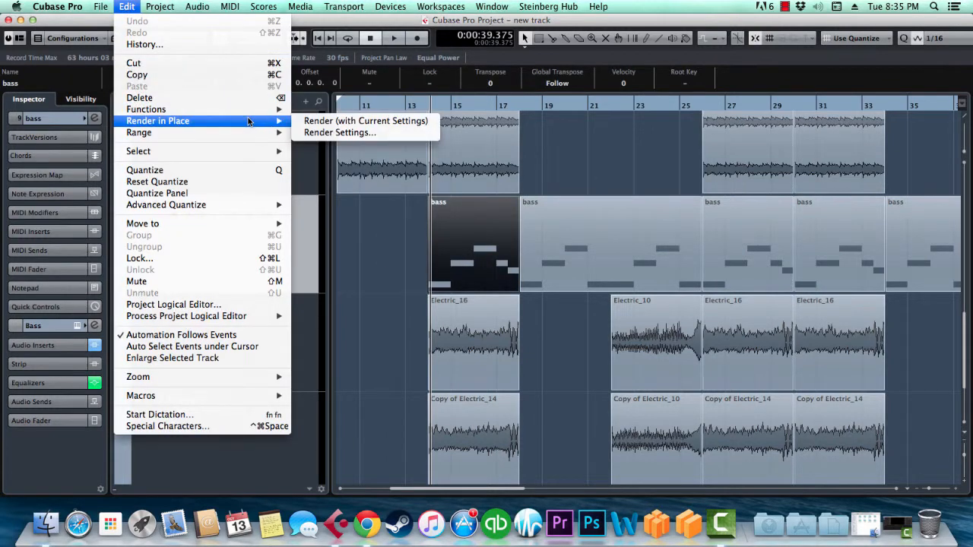
{"action": "left_click", "coordinate": [359, 133]}
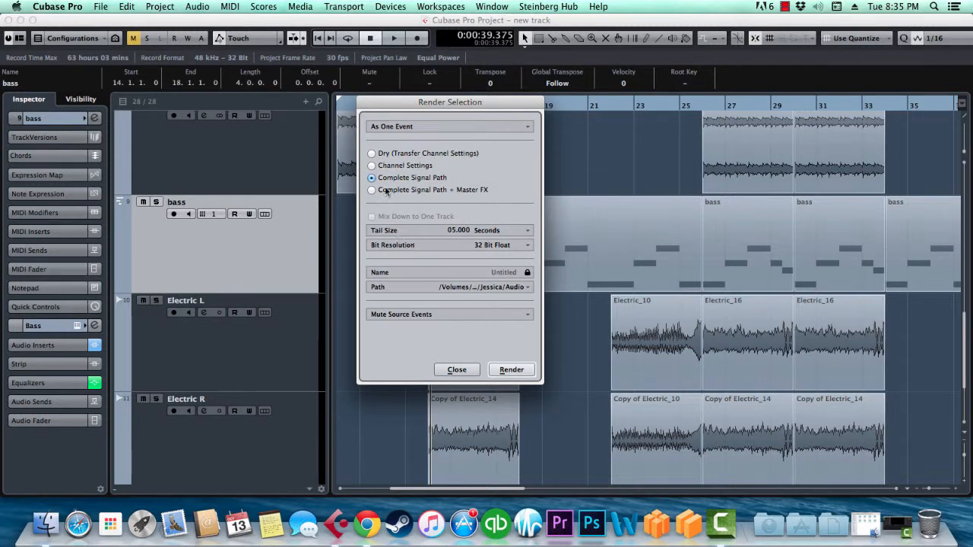
{"action": "left_click_drag", "start_coordinate": [470, 103], "coordinate": [410, 106]}
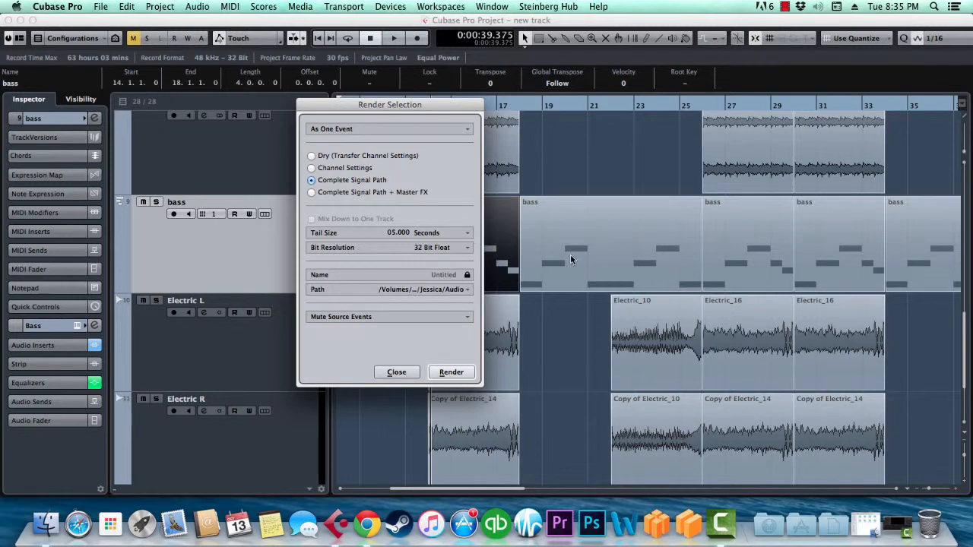
- Try the Dry, Channel Settings and Complete Signal Path + Master FX render modes, ending on Complete Signal Path
{"action": "left_click", "coordinate": [326, 156]}
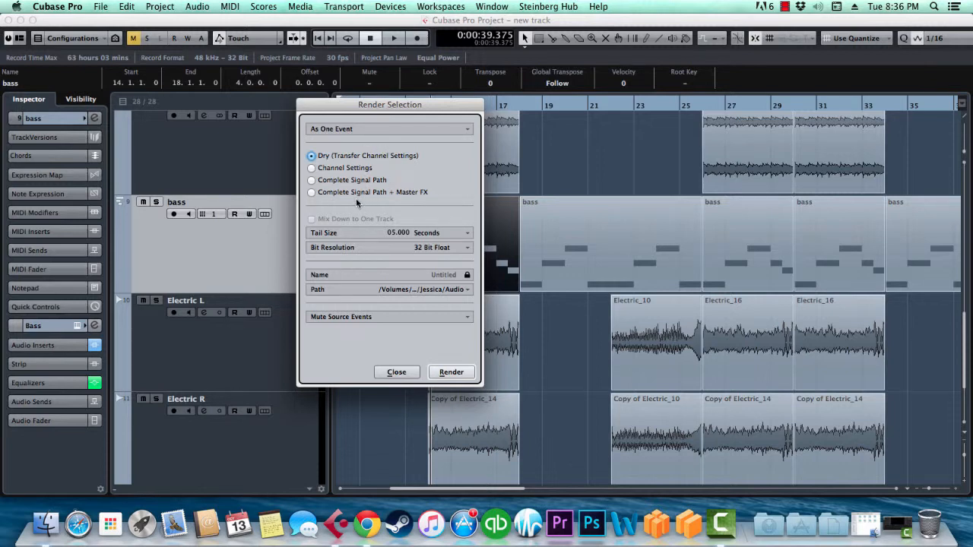
{"action": "left_click", "coordinate": [351, 169]}
{"action": "left_click", "coordinate": [356, 183]}
{"action": "left_click", "coordinate": [357, 167]}
{"action": "left_click", "coordinate": [344, 180]}
{"action": "left_click", "coordinate": [354, 195]}
{"action": "left_click", "coordinate": [327, 181]}
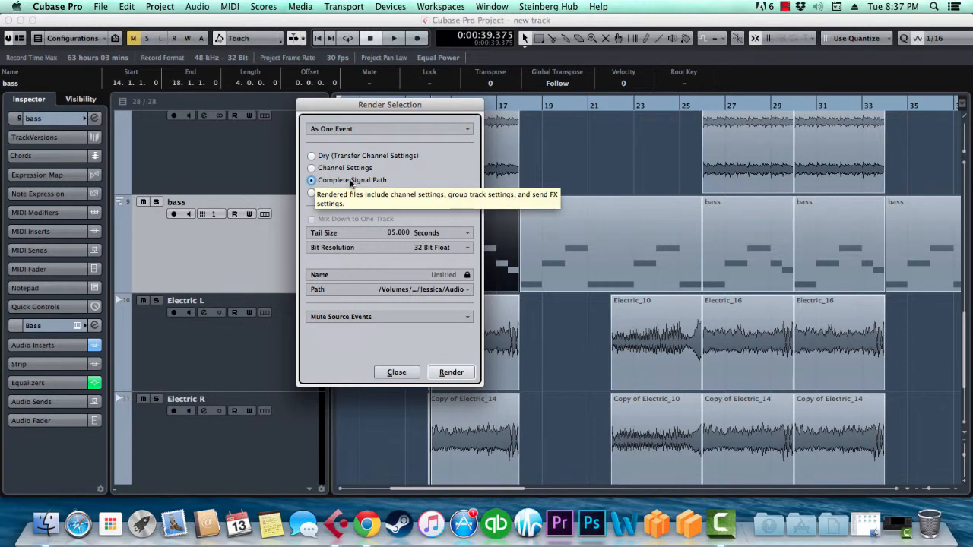
- Move the render dialog clear of the bass parts and try the As Separate Events and As Block Events options
{"action": "left_click_drag", "start_coordinate": [425, 109], "coordinate": [369, 105]}
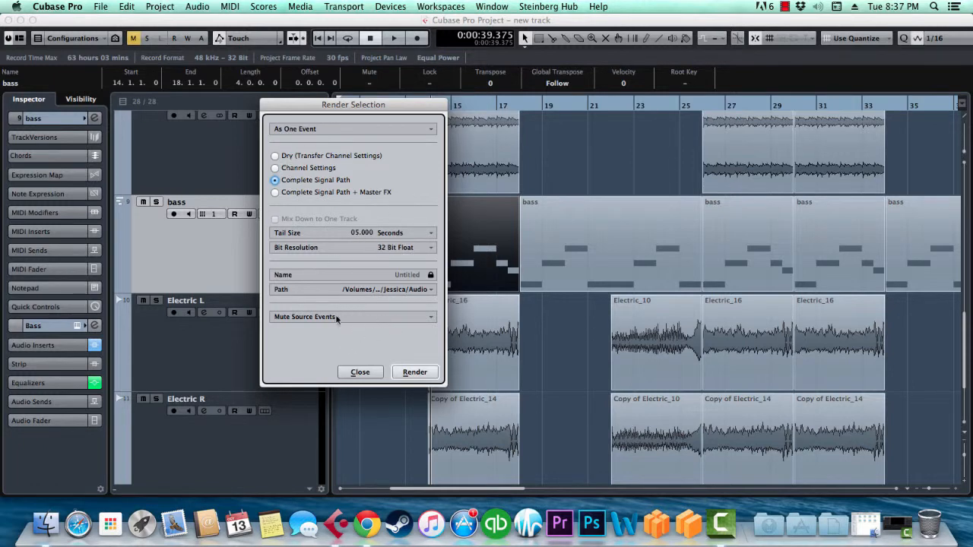
{"action": "left_click", "coordinate": [372, 129]}
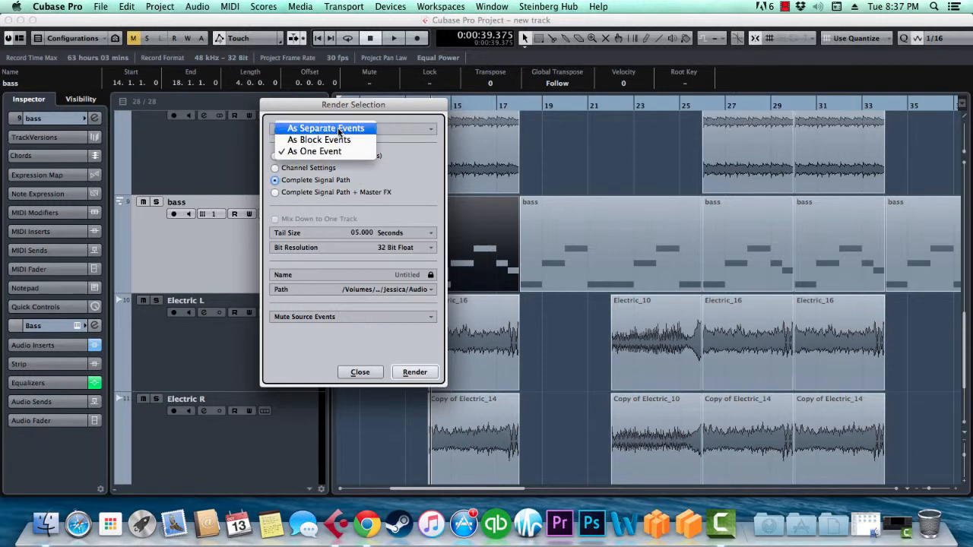
{"action": "left_click", "coordinate": [297, 128]}
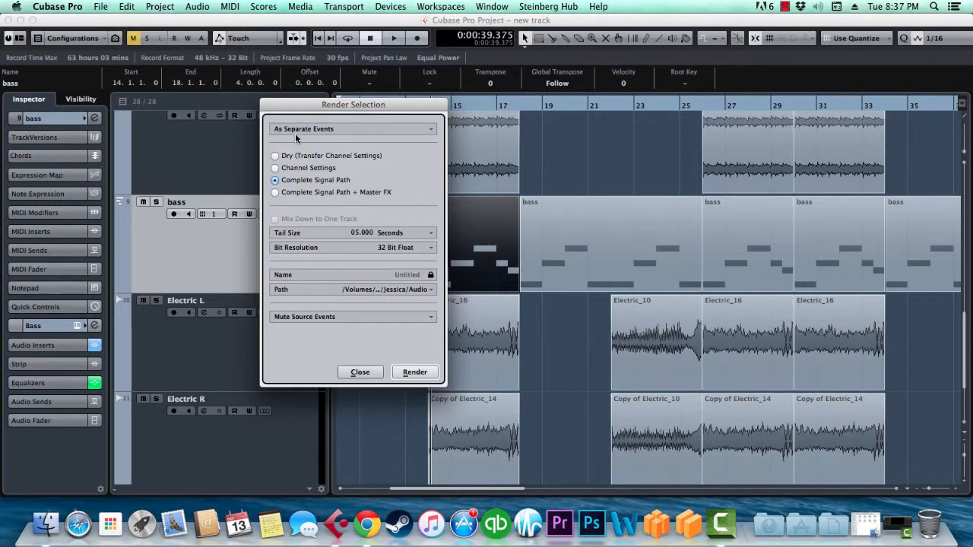
{"action": "left_click_drag", "start_coordinate": [397, 105], "coordinate": [311, 104]}
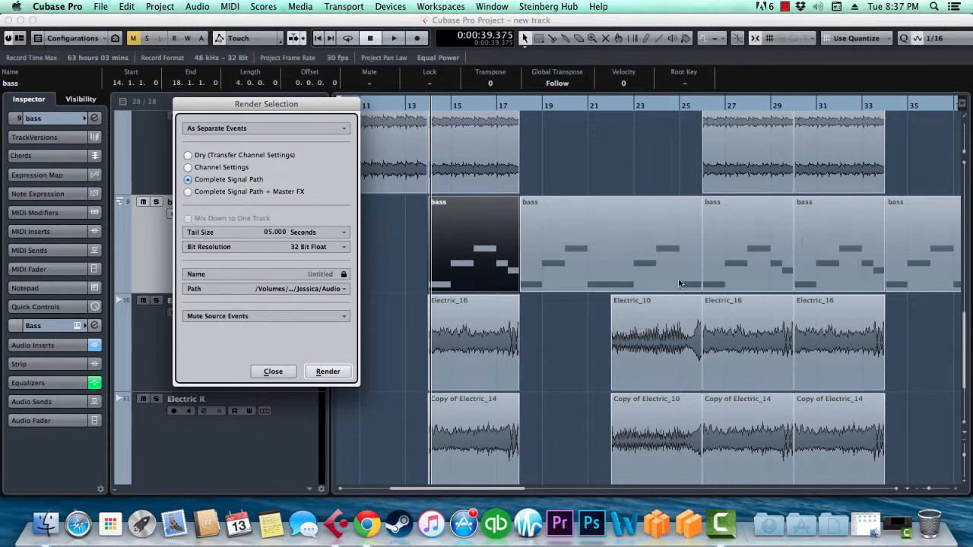
{"action": "left_click", "coordinate": [298, 127]}
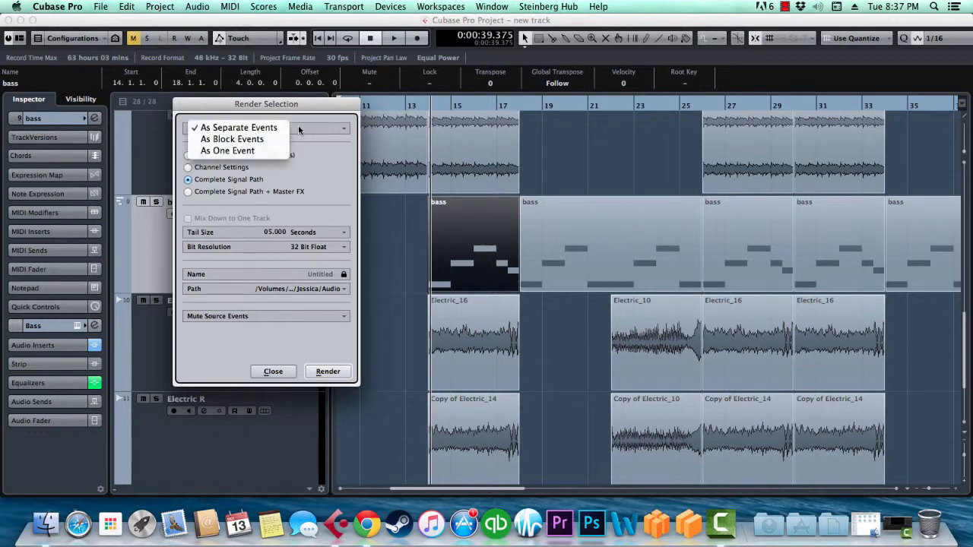
{"action": "left_click", "coordinate": [258, 140]}
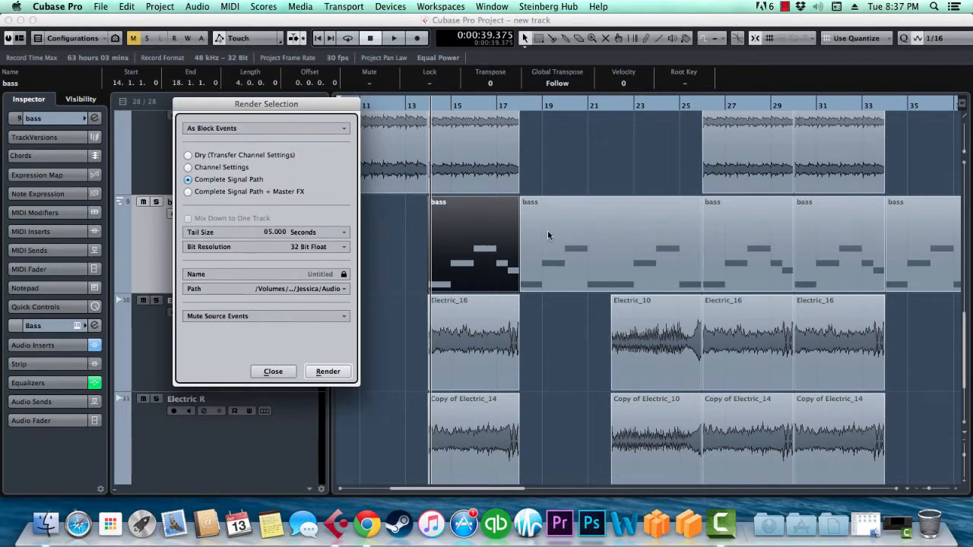
- Set the rendering to As One Event and render the selected first bass part with its complete signal path
{"action": "left_click", "coordinate": [266, 127]}
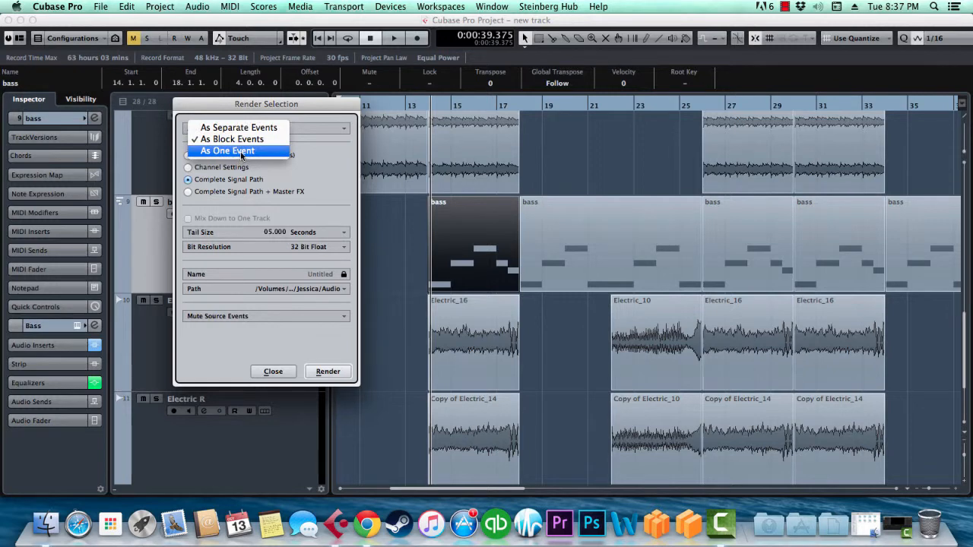
{"action": "left_click", "coordinate": [242, 152]}
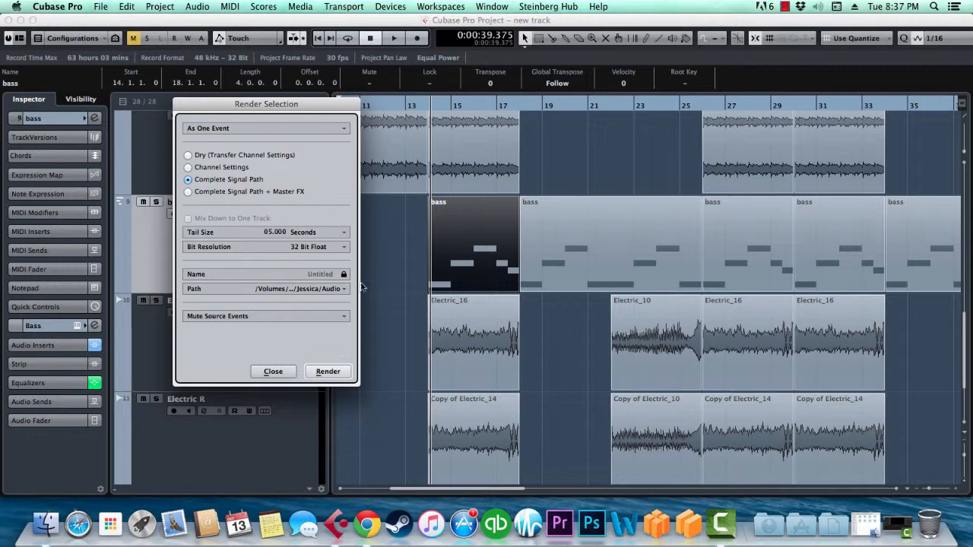
{"action": "left_click", "coordinate": [327, 372]}
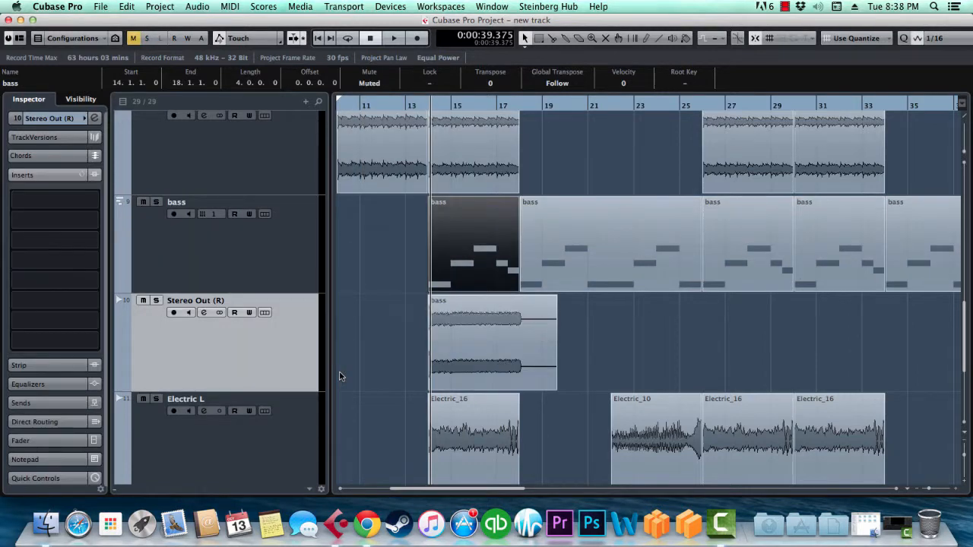
- Examine the rendered bass audio event up close and check the audio inserts on the bass MIDI track
{"action": "left_click_drag", "start_coordinate": [457, 104], "coordinate": [455, 130]}
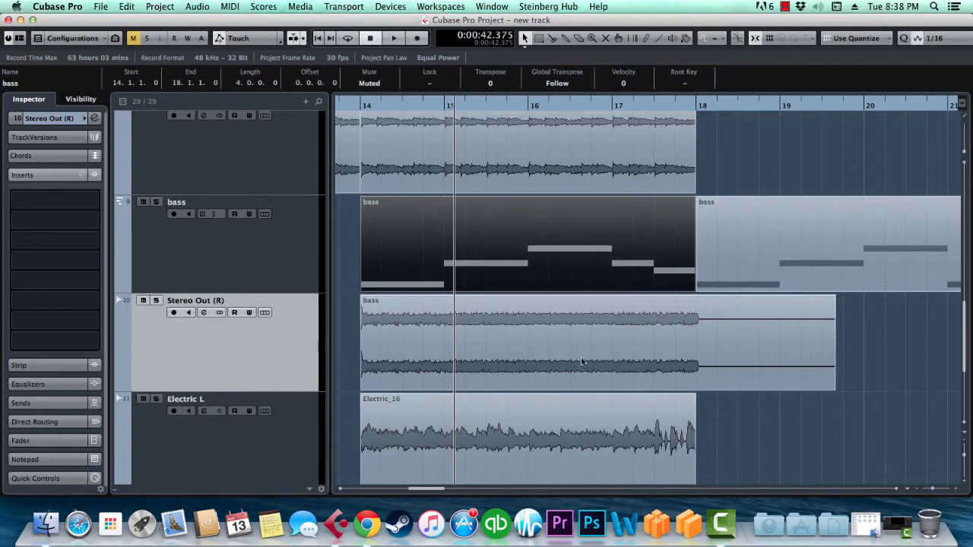
{"action": "left_click", "coordinate": [260, 256]}
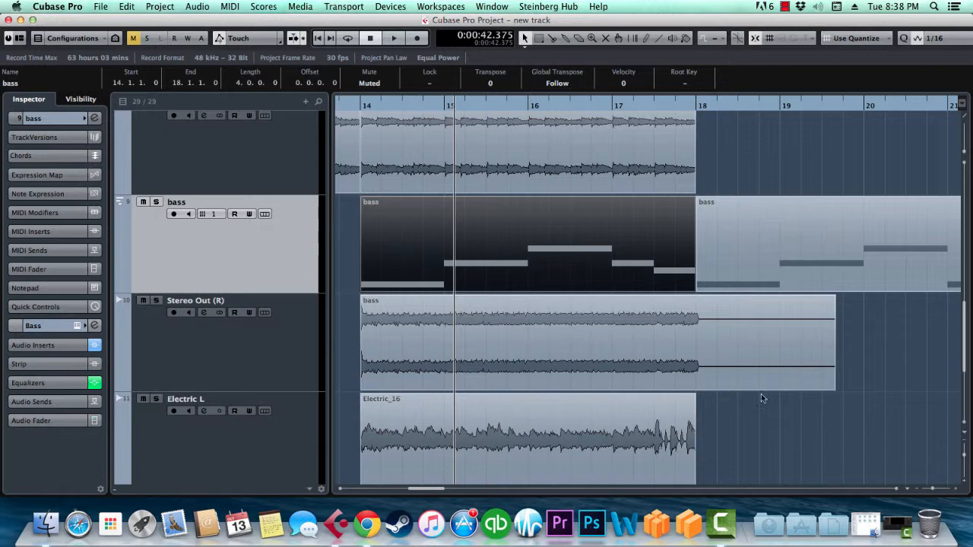
{"action": "left_click", "coordinate": [807, 385]}
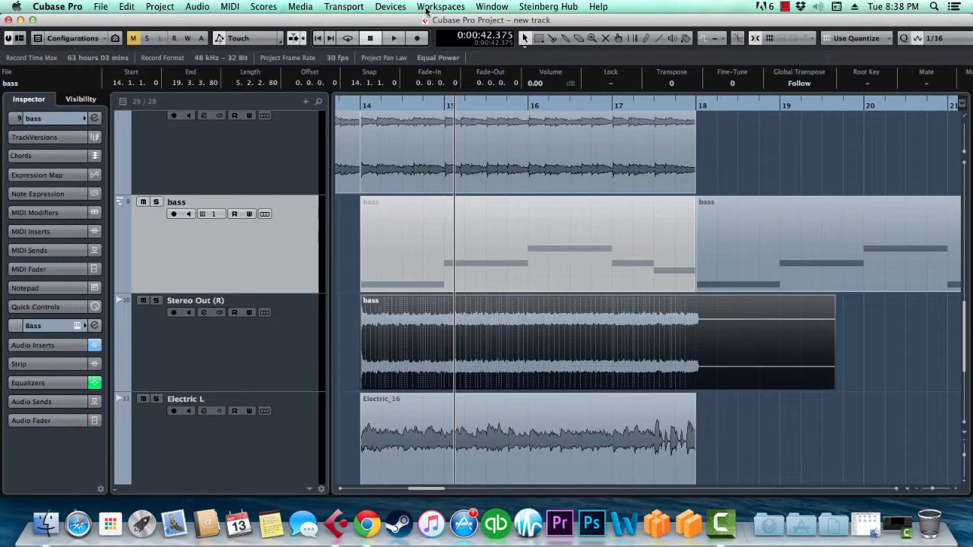
{"action": "left_click", "coordinate": [53, 345]}
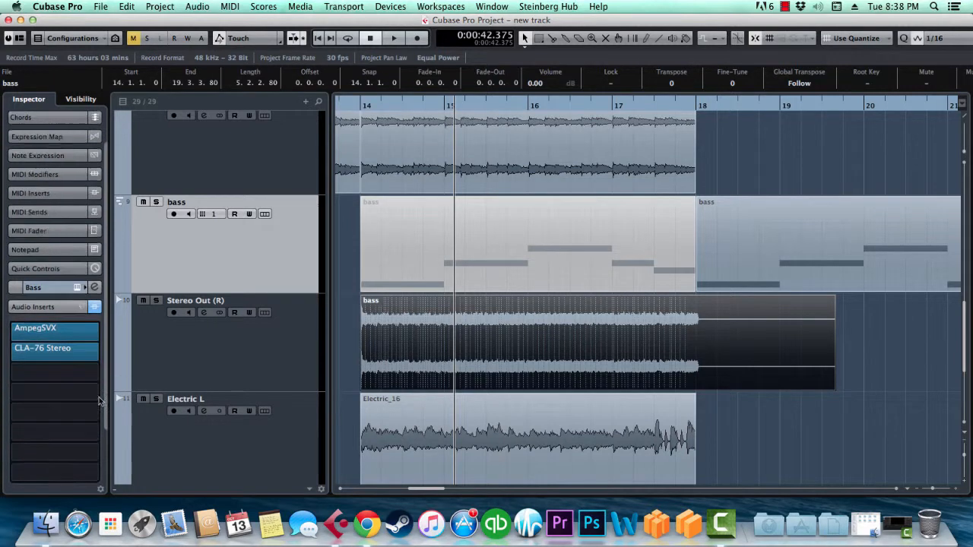
{"action": "left_click", "coordinate": [39, 307]}
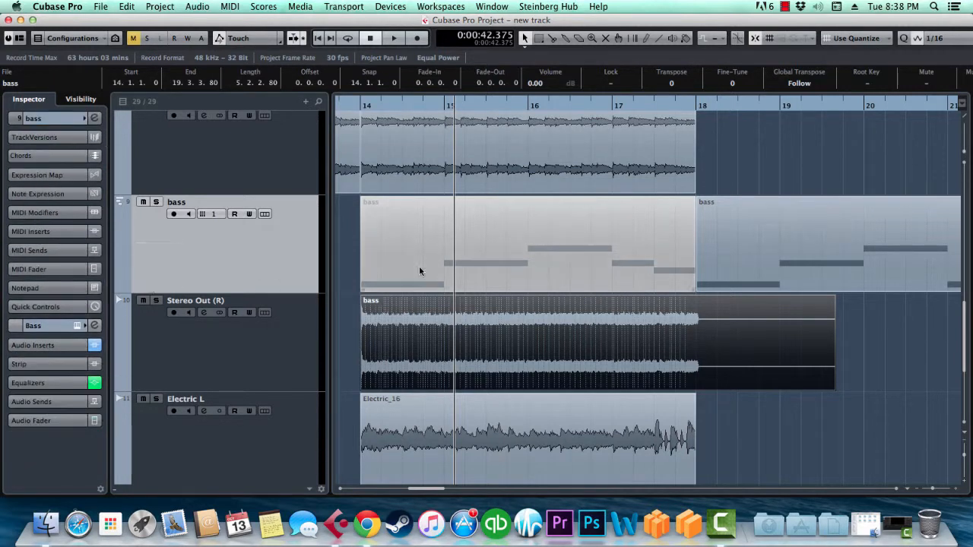
- Mute the whole bass MIDI track and select the rendered bass audio event beneath it
{"action": "left_click", "coordinate": [142, 203]}
{"action": "left_click", "coordinate": [706, 271]}
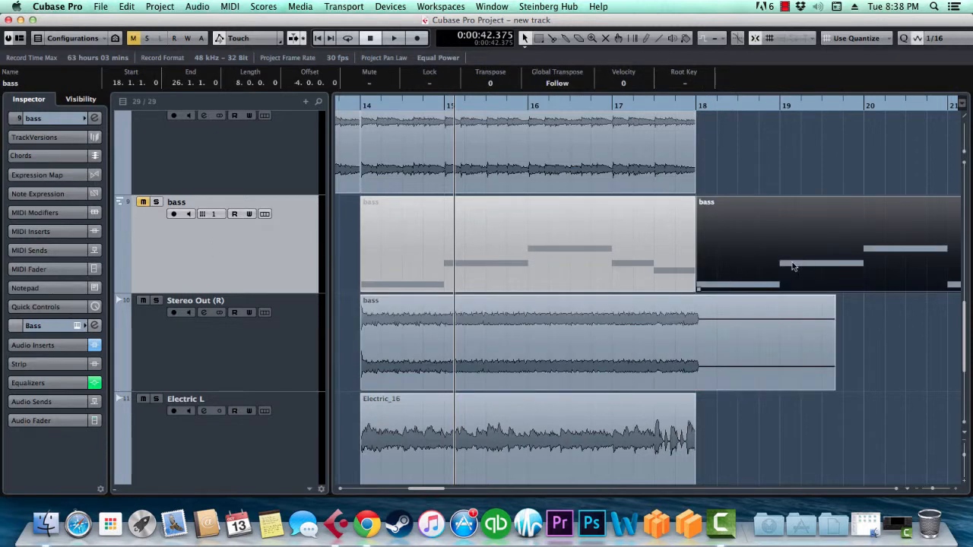
{"action": "left_click", "coordinate": [623, 371]}
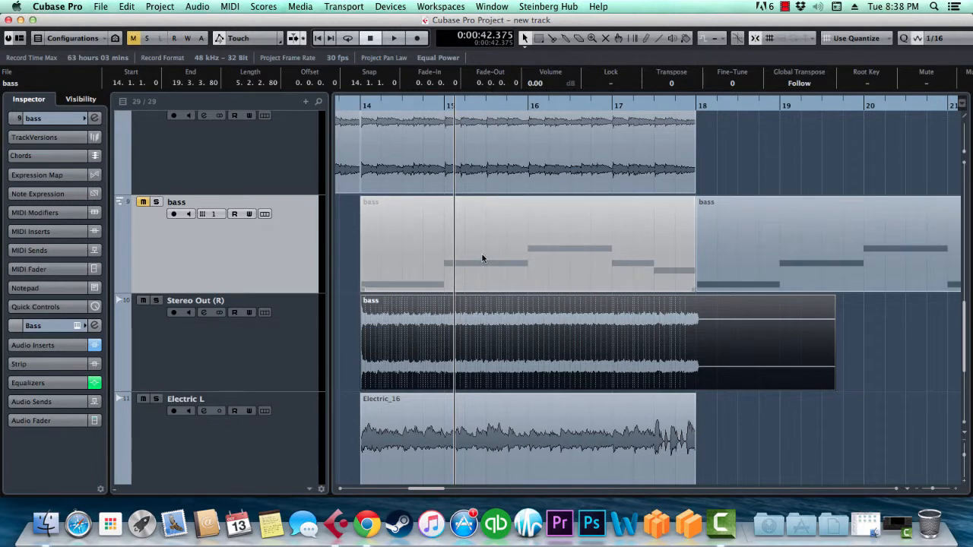
- Unmute the first bass MIDI part with the Mute tool, and return to the Object Selection tool
{"action": "right_click", "coordinate": [545, 232]}
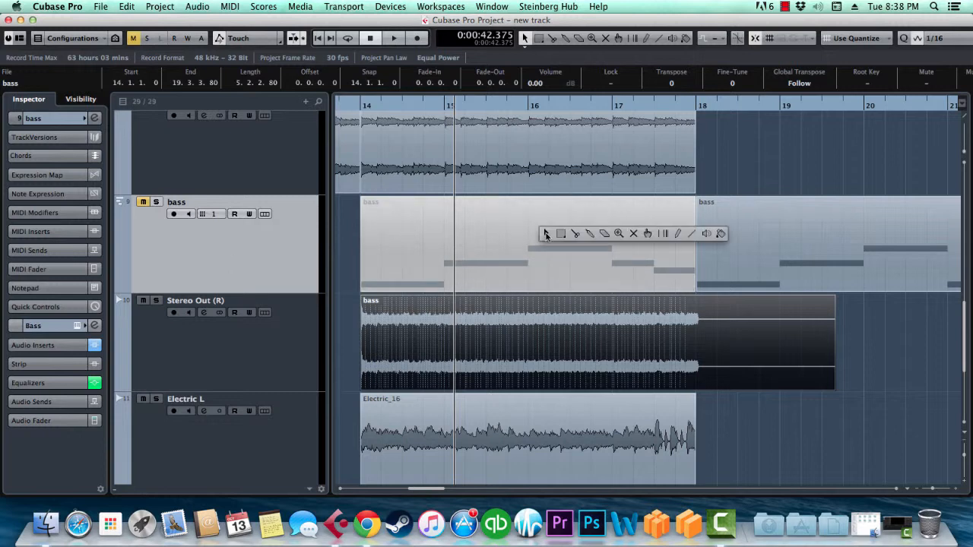
{"action": "left_click", "coordinate": [635, 233]}
{"action": "left_click", "coordinate": [581, 241]}
{"action": "key", "text": "1"}
{"action": "left_click", "coordinate": [643, 369]}
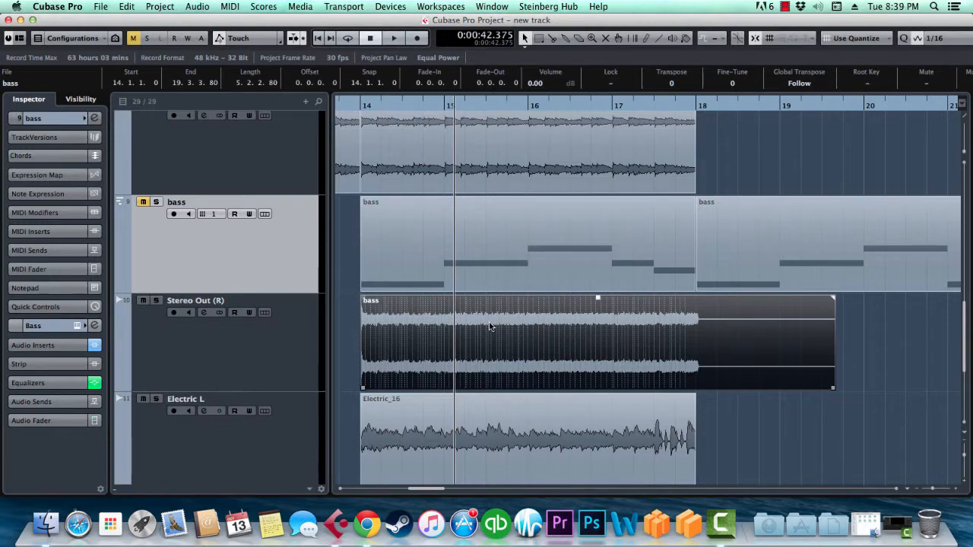
- Delete the rendered bass event from the Stereo Out (R) track
{"action": "left_click", "coordinate": [342, 104]}
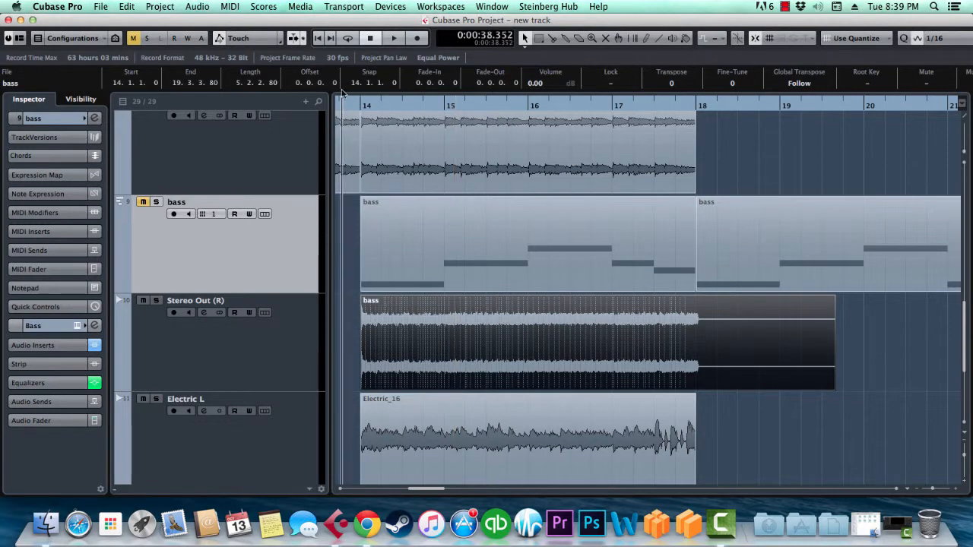
{"action": "left_click_drag", "start_coordinate": [342, 94], "coordinate": [335, 38]}
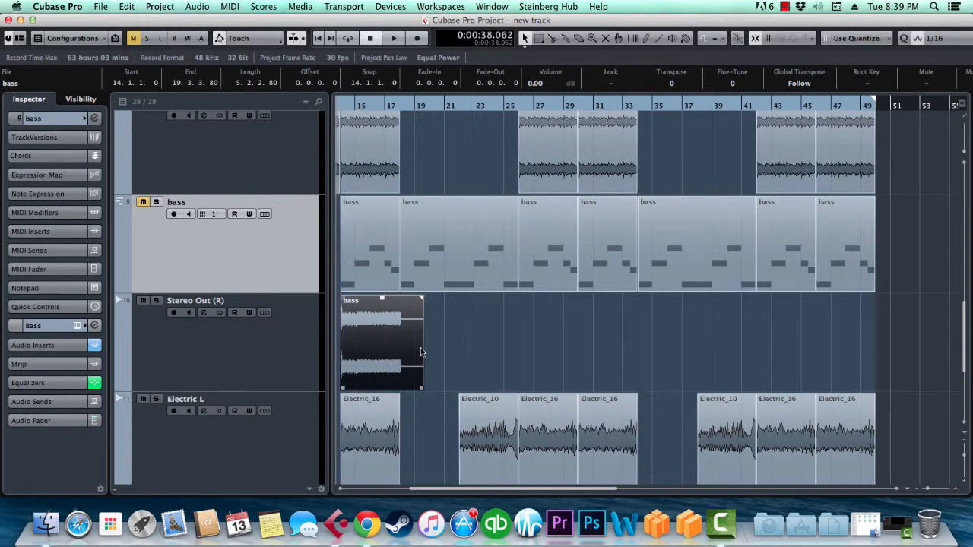
{"action": "key", "text": "Delete"}
- Render the first two bass MIDI parts in place with the current settings and select the resulting audio event
{"action": "left_click_drag", "start_coordinate": [372, 327], "coordinate": [418, 287]}
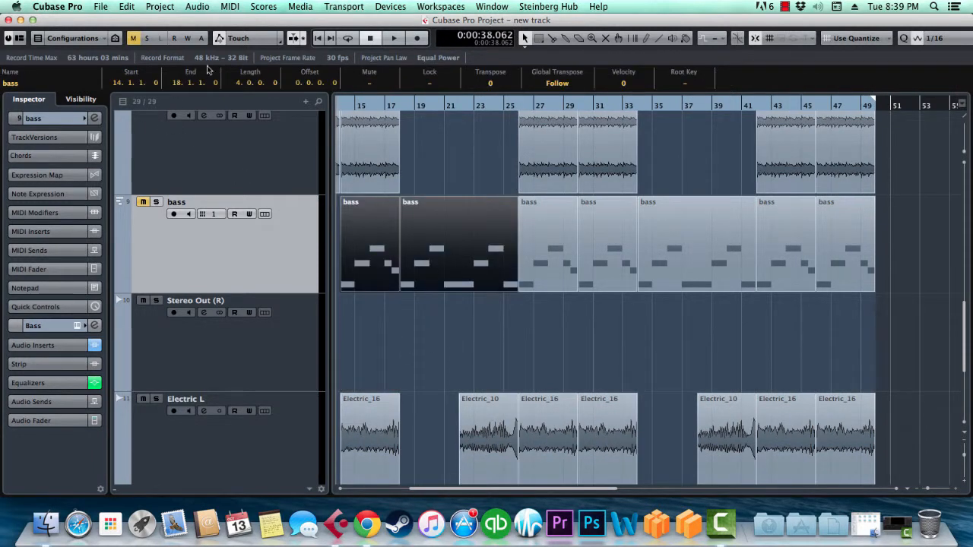
{"action": "left_click", "coordinate": [110, 9]}
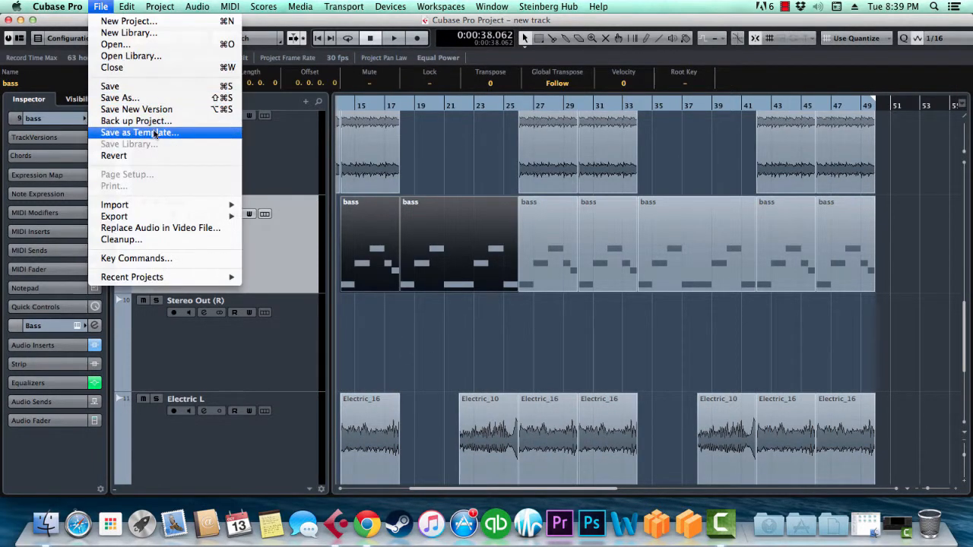
{"action": "mouse_move", "coordinate": [127, 6]}
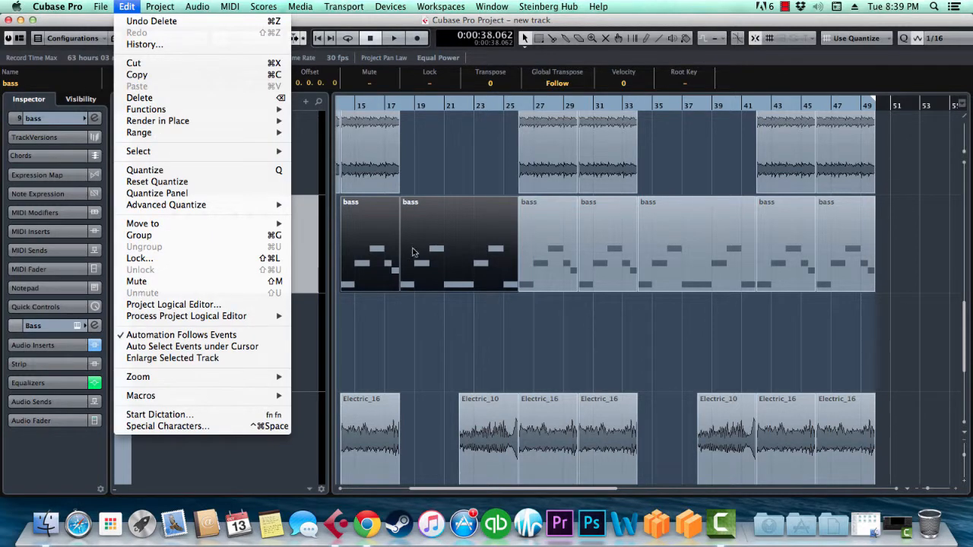
{"action": "mouse_move", "coordinate": [208, 124]}
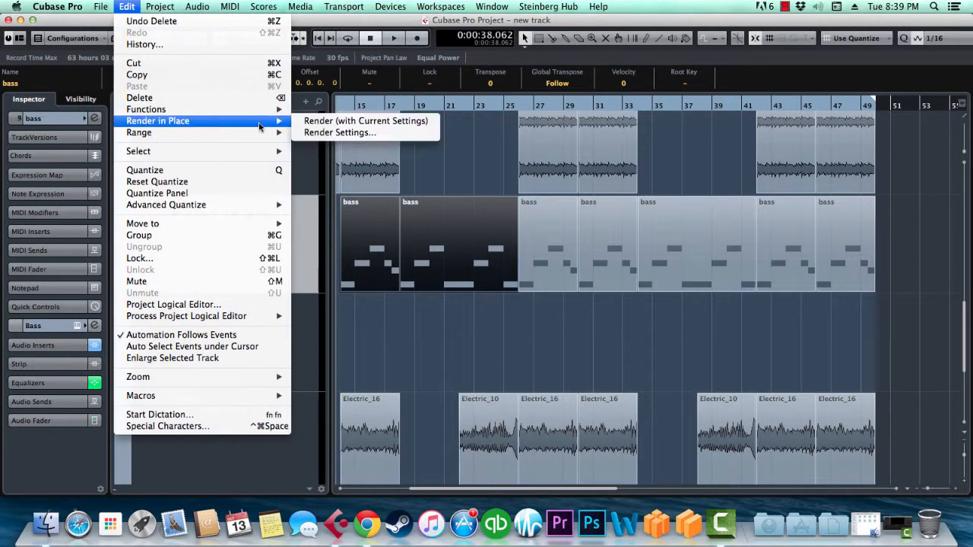
{"action": "left_click", "coordinate": [332, 125]}
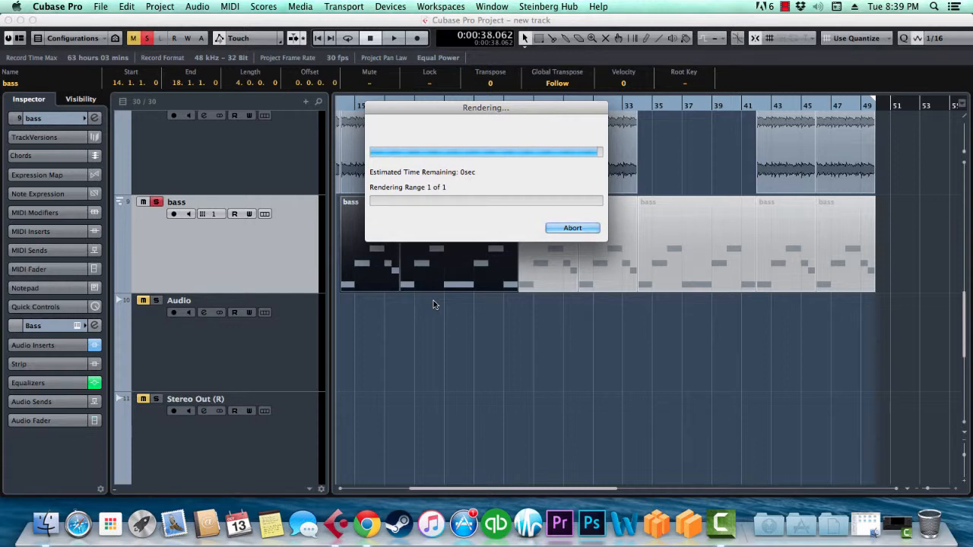
{"action": "left_click", "coordinate": [442, 360]}
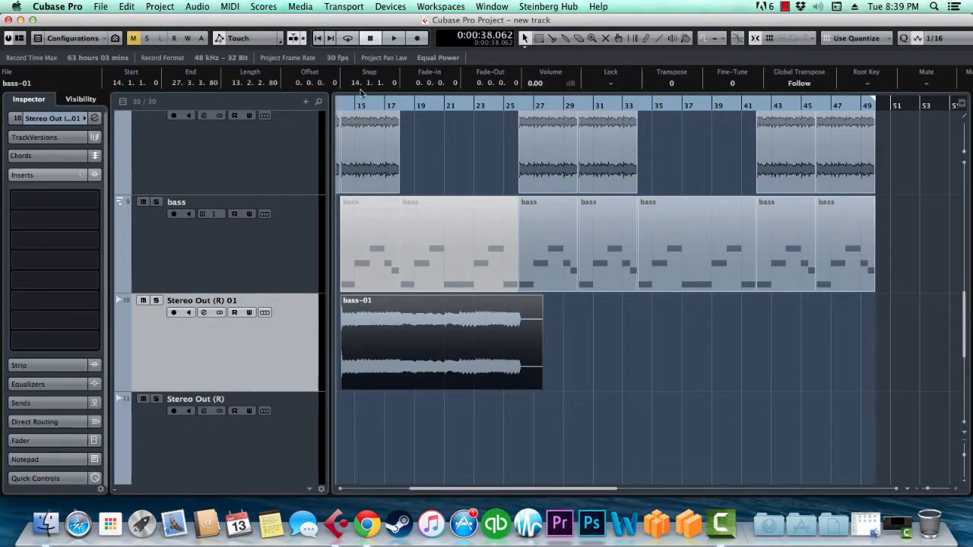
- Delete the audio event rendered from the first two bass parts
{"action": "left_click_drag", "start_coordinate": [352, 106], "coordinate": [354, 163]}
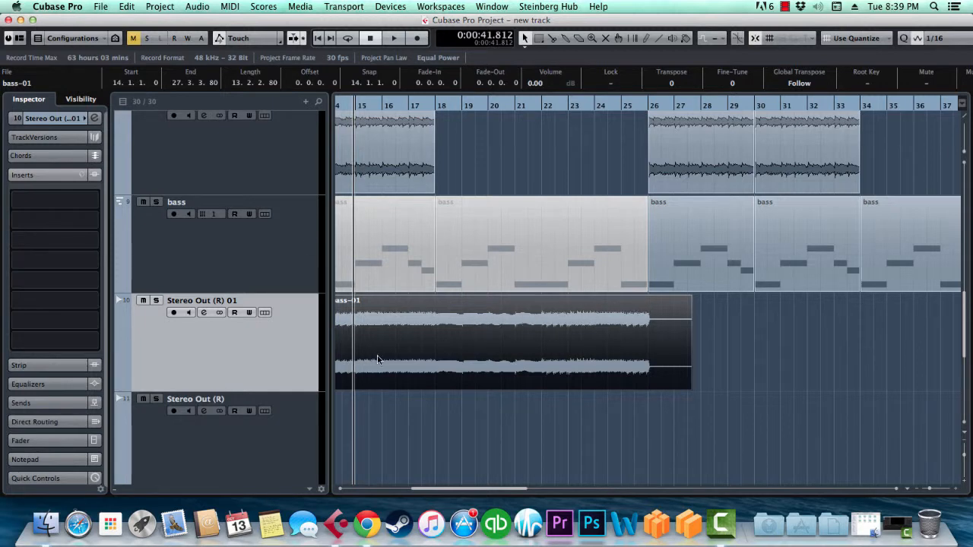
{"action": "left_click", "coordinate": [411, 275]}
{"action": "left_click", "coordinate": [481, 354]}
{"action": "key", "text": "Delete"}
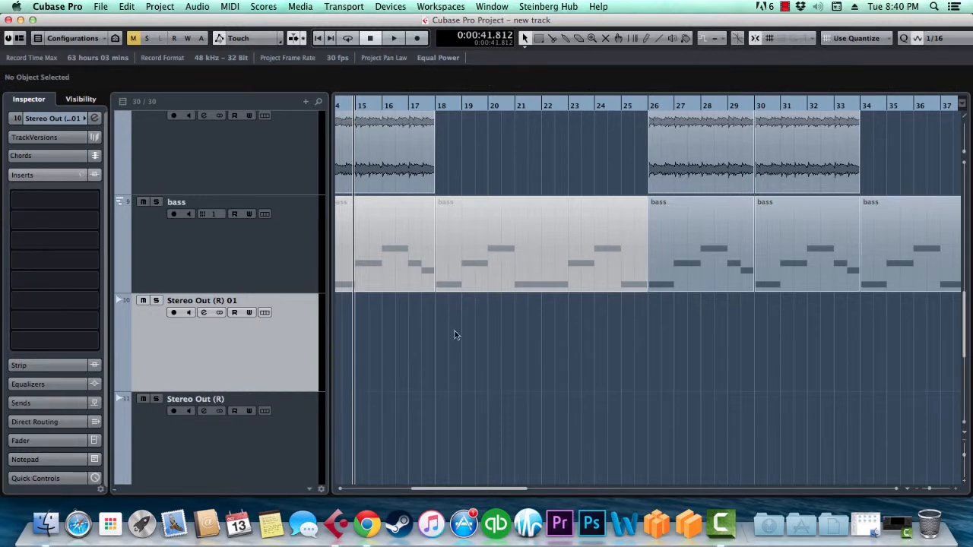
- Unmute the first two bass MIDI parts with the Mute tool, return to the selection tool, and clear the selection
{"action": "right_click", "coordinate": [454, 332]}
{"action": "left_click", "coordinate": [541, 333]}
{"action": "left_click", "coordinate": [453, 251]}
{"action": "left_click", "coordinate": [414, 263]}
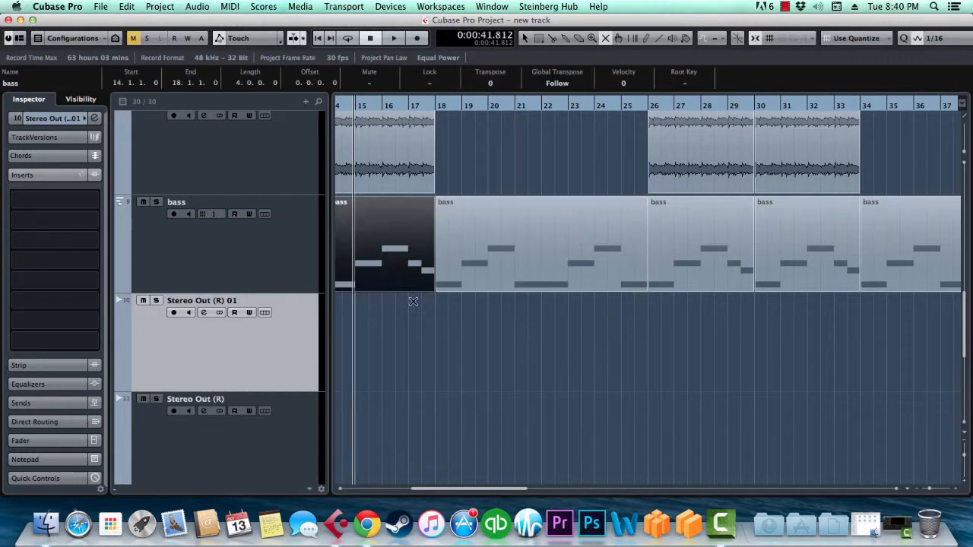
{"action": "right_click", "coordinate": [414, 329]}
{"action": "left_click", "coordinate": [415, 330]}
{"action": "left_click", "coordinate": [414, 328]}
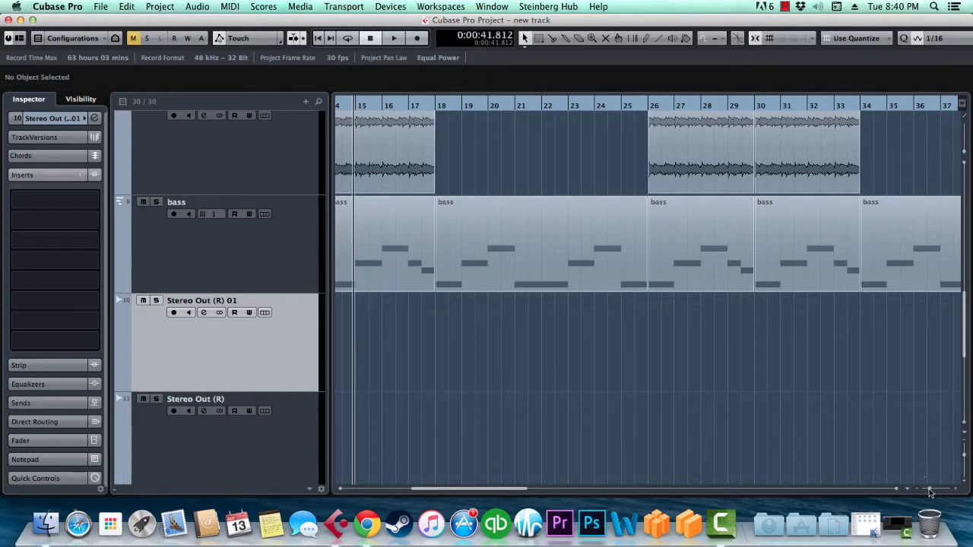
- Look over the tonal, bass and electric guitar tracks and place the project cursor at the start of bar 14
{"action": "left_click_drag", "start_coordinate": [929, 489], "coordinate": [924, 489]}
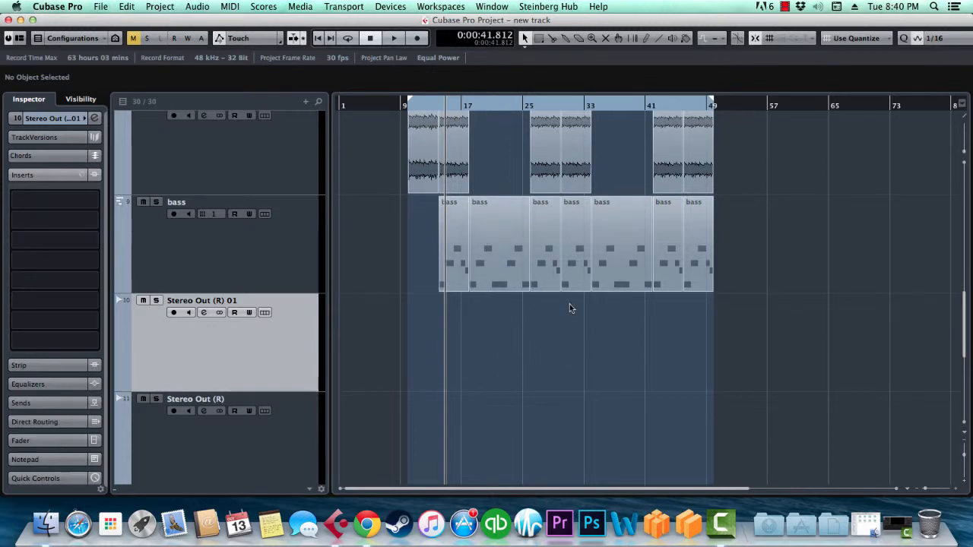
{"action": "scroll", "coordinate": [450, 340], "scroll_direction": "up", "scroll_amount": 5}
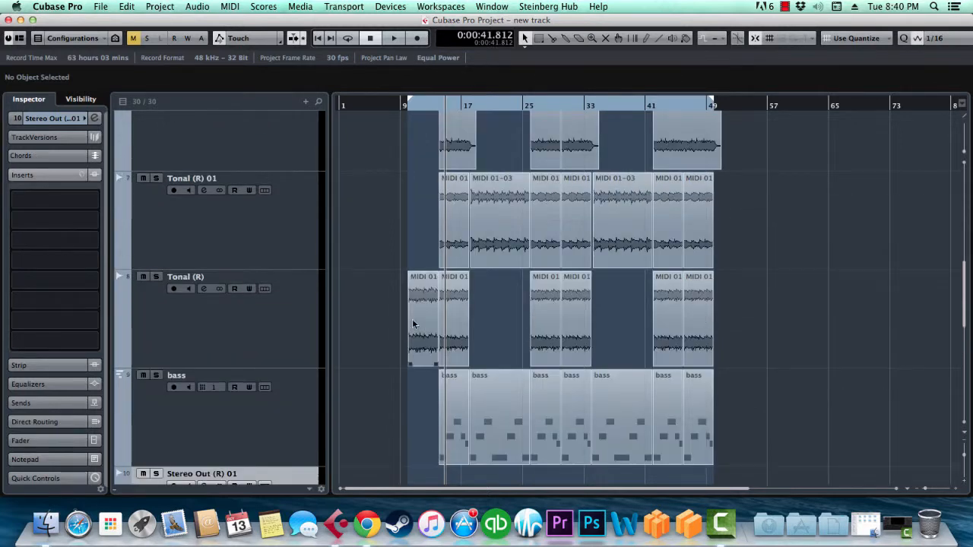
{"action": "scroll", "coordinate": [375, 396], "scroll_direction": "up", "scroll_amount": 8}
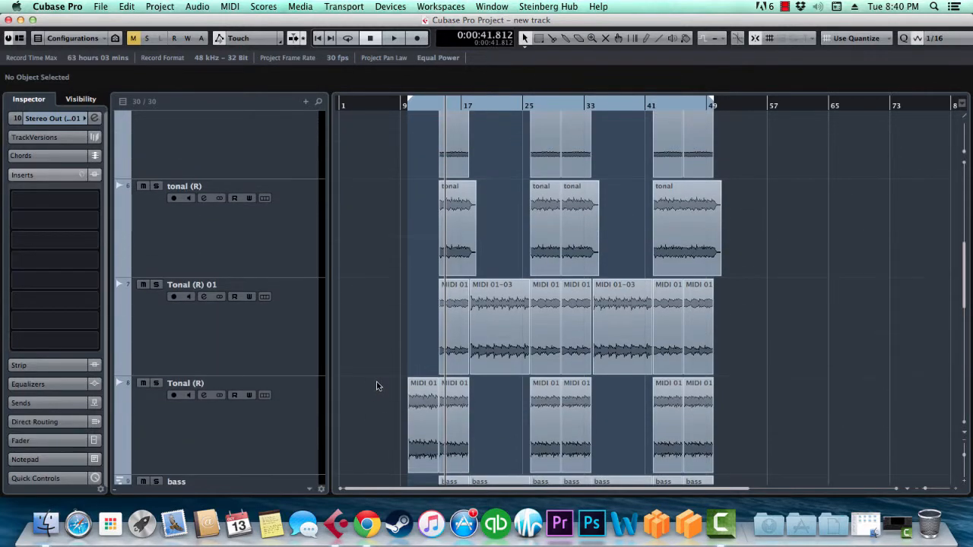
{"action": "scroll", "coordinate": [376, 380], "scroll_direction": "down", "scroll_amount": 13}
{"action": "scroll", "coordinate": [376, 380], "scroll_direction": "down", "scroll_amount": 5}
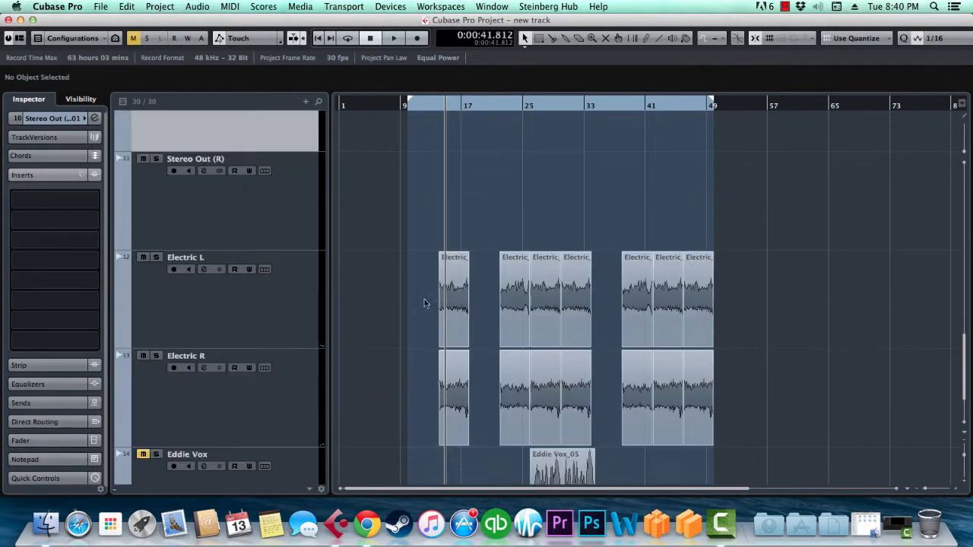
{"action": "left_click", "coordinate": [439, 124]}
{"action": "left_click_drag", "start_coordinate": [438, 124], "coordinate": [440, 164]}
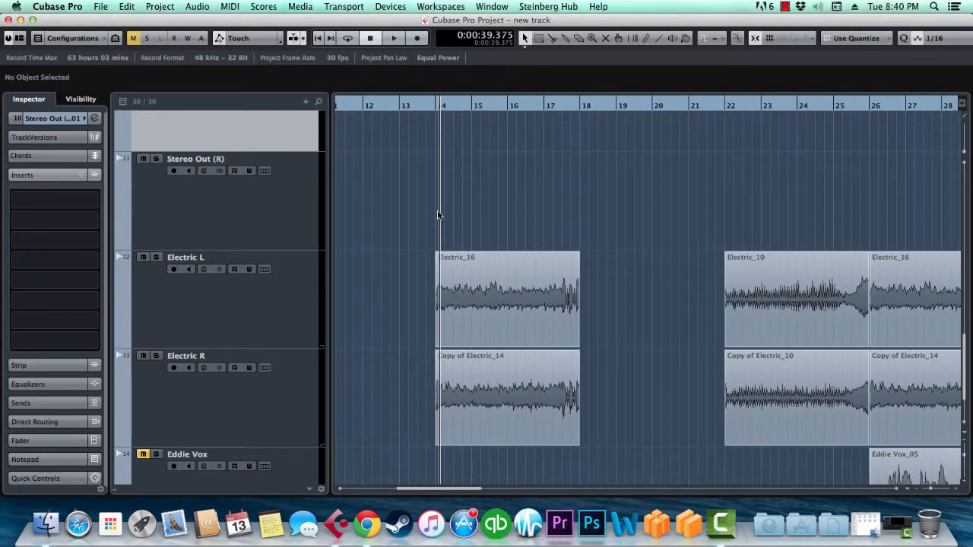
- Play back the electric guitar events from bar 14, soloing the Electric L track partway through, and stop playback just after bar 18
{"action": "key", "text": "space"}
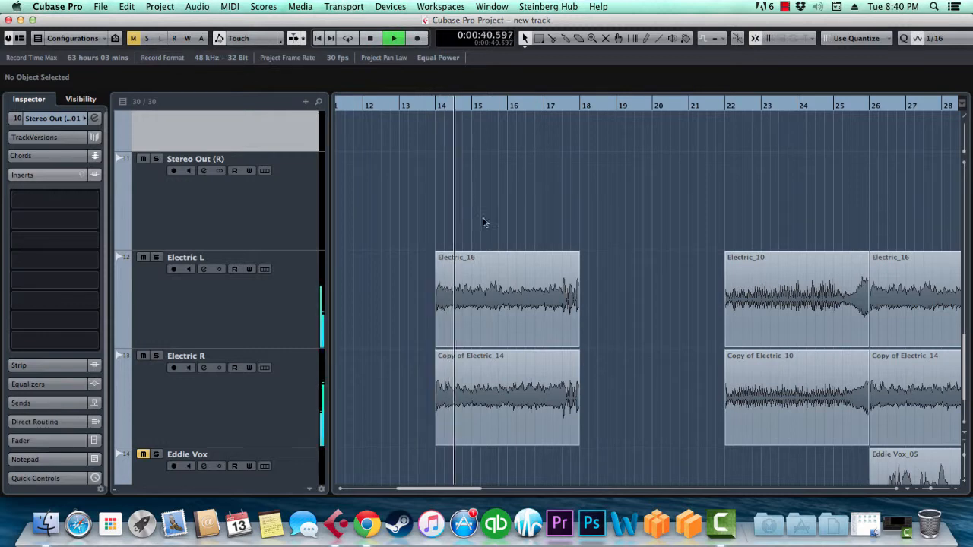
{"action": "left_click", "coordinate": [517, 254]}
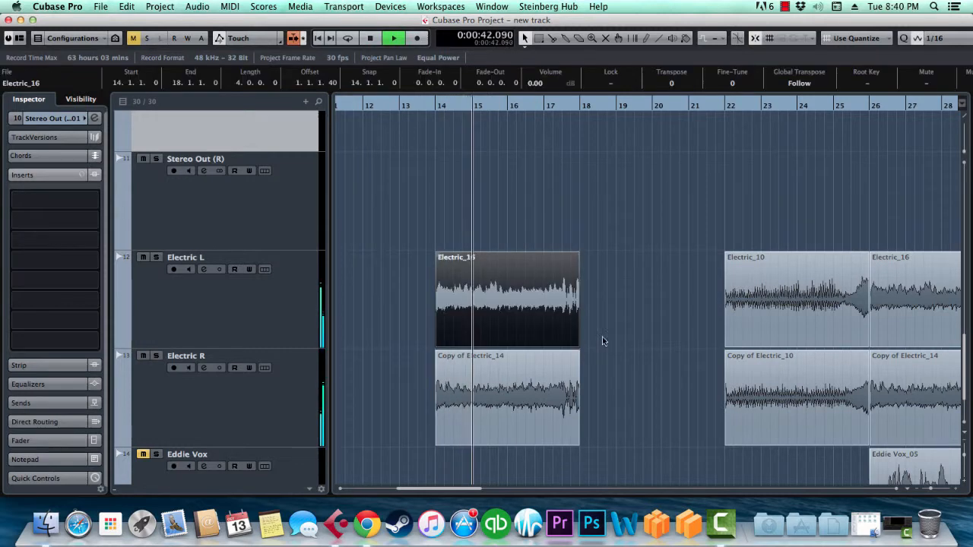
{"action": "left_click", "coordinate": [614, 298]}
{"action": "left_click", "coordinate": [542, 322]}
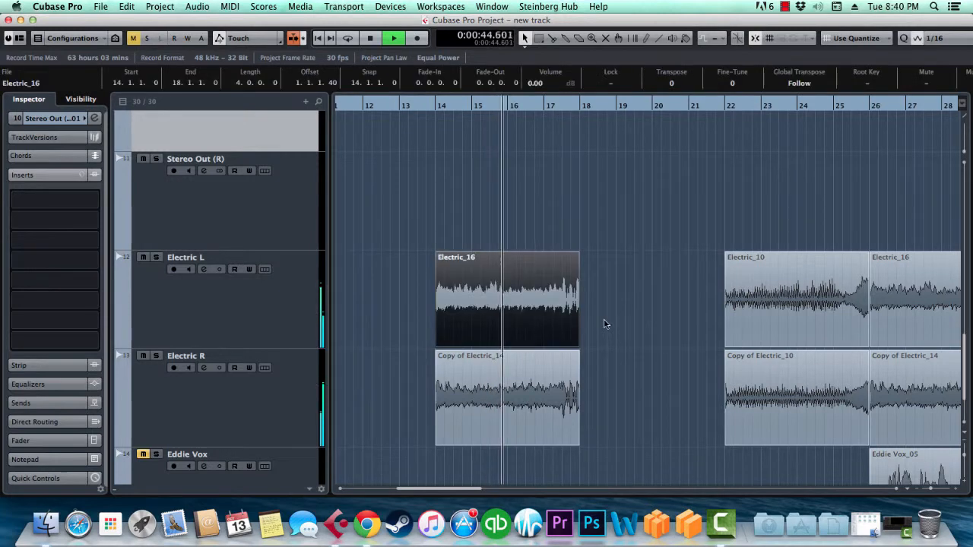
{"action": "left_click", "coordinate": [165, 262]}
{"action": "left_click", "coordinate": [156, 257]}
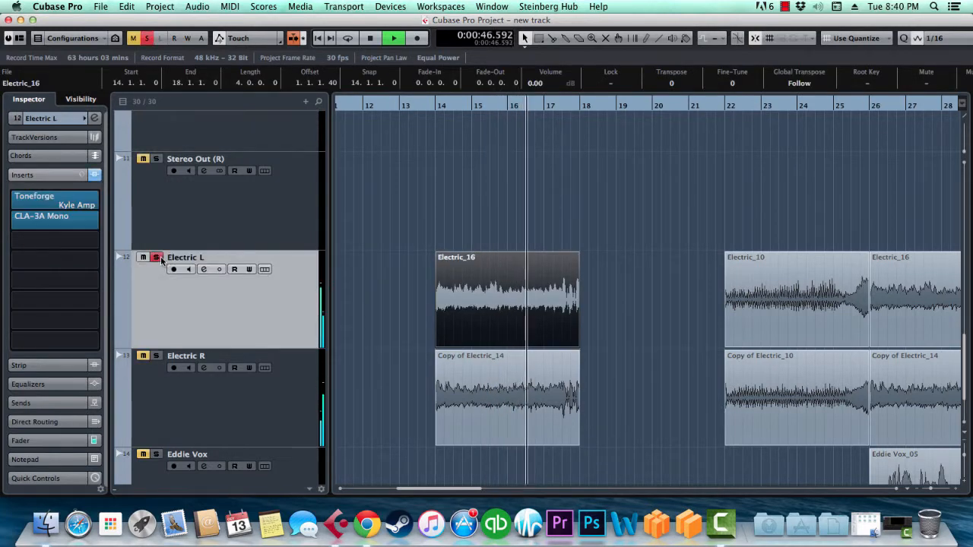
{"action": "left_click", "coordinate": [408, 339]}
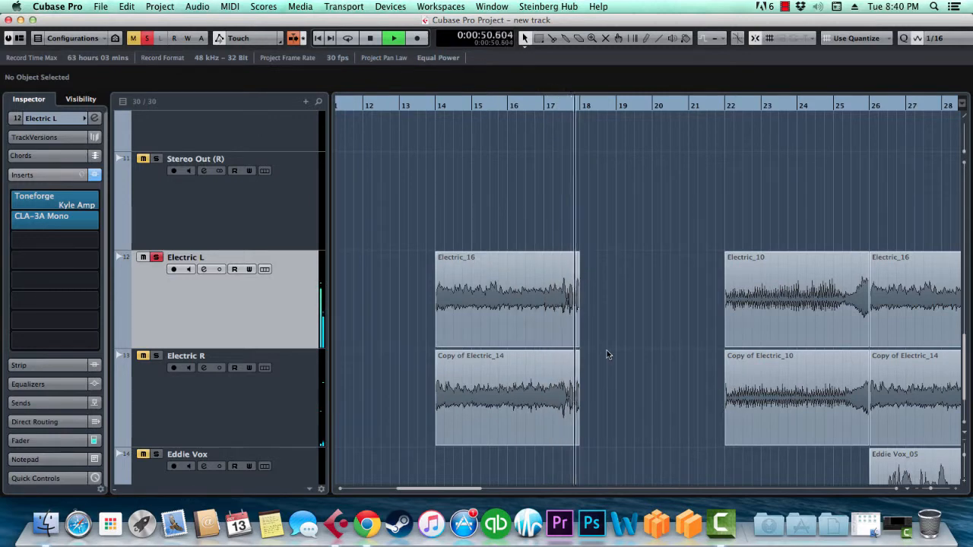
{"action": "key", "text": "space"}
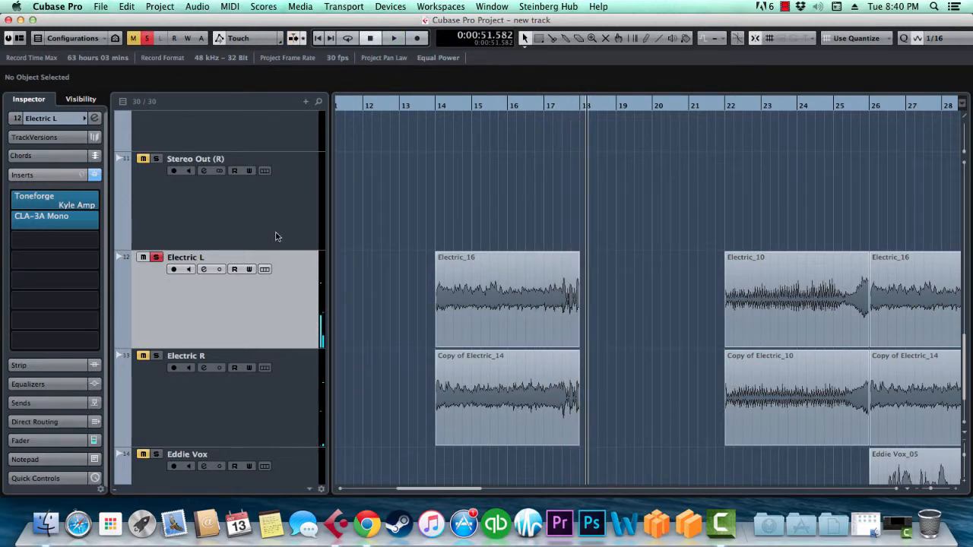
- Examine the cabinet and amp pages of the Toneforge insert on the Electric L track, close the plug-in, and clear the event selection
{"action": "left_click_drag", "start_coordinate": [392, 298], "coordinate": [517, 314]}
{"action": "mouse_move", "coordinate": [67, 200]}
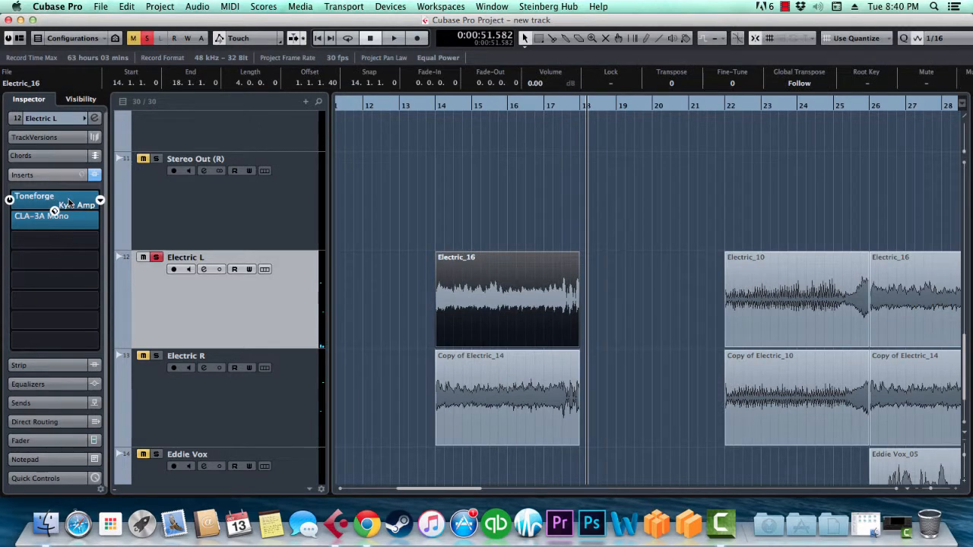
{"action": "left_click", "coordinate": [69, 204]}
{"action": "left_click", "coordinate": [362, 364]}
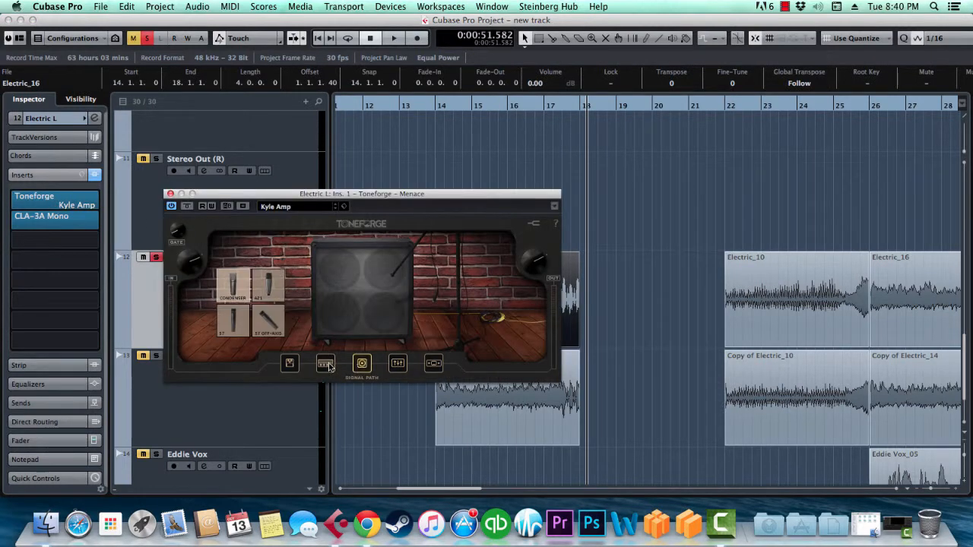
{"action": "left_click", "coordinate": [325, 365]}
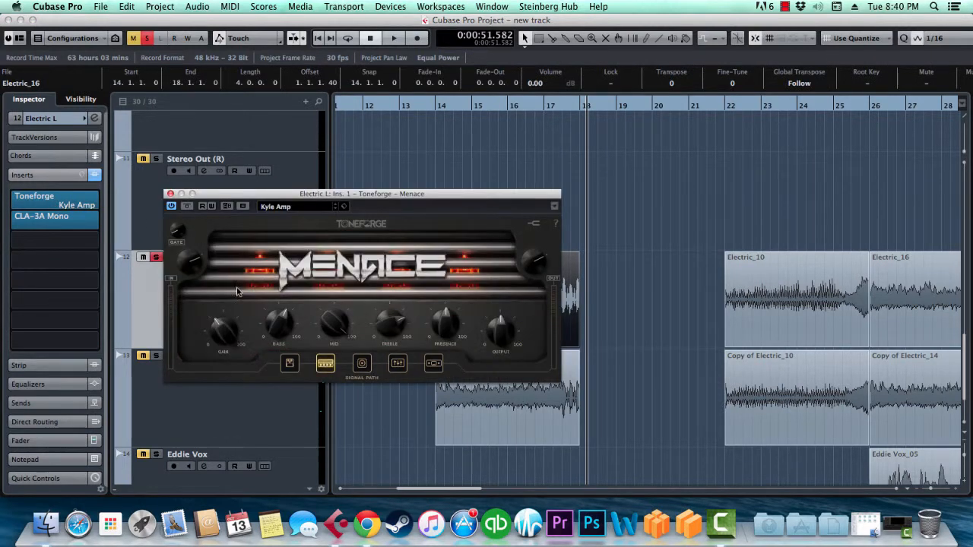
{"action": "left_click", "coordinate": [170, 195]}
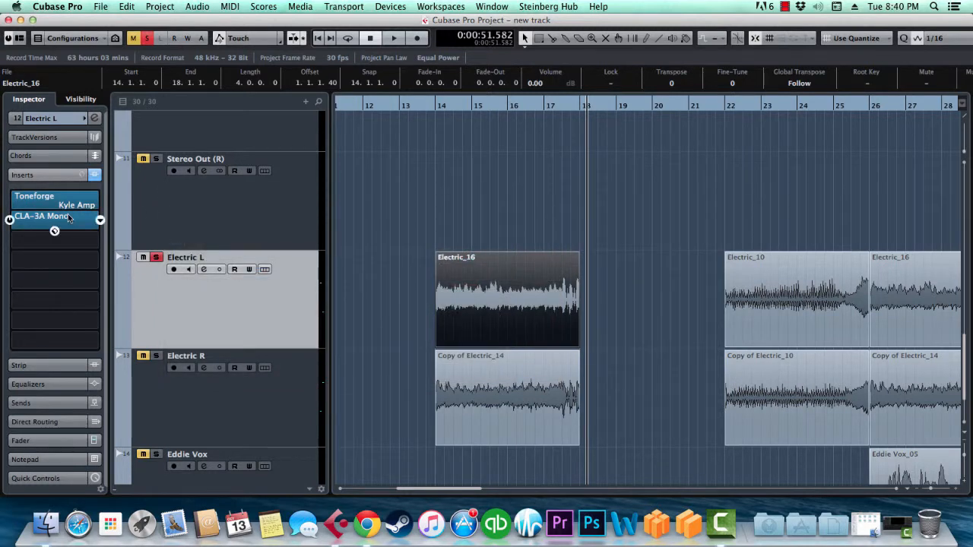
{"action": "left_click", "coordinate": [398, 318]}
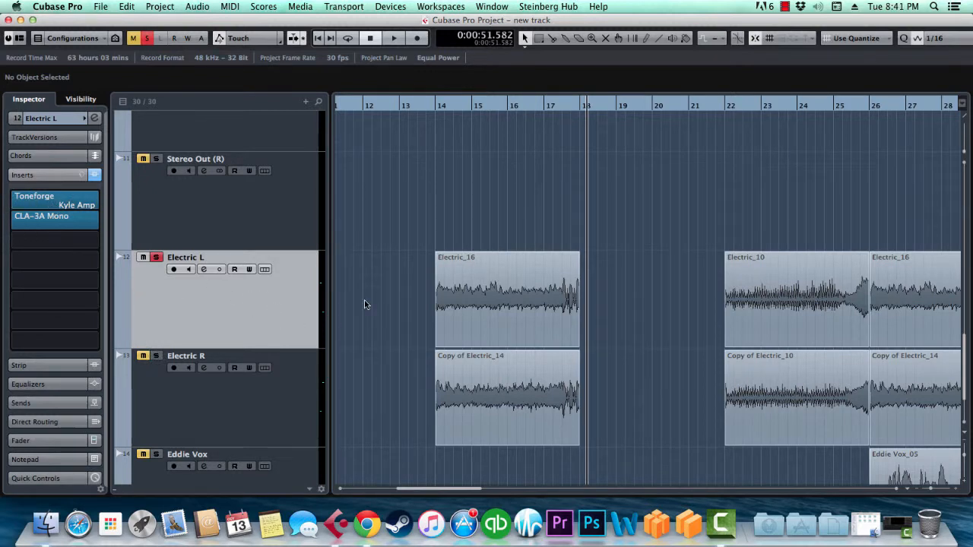
- Render the Electric L event at bar 14 in place through the Render Settings, using the Channel Settings option
{"action": "left_click_drag", "start_coordinate": [373, 245], "coordinate": [635, 310]}
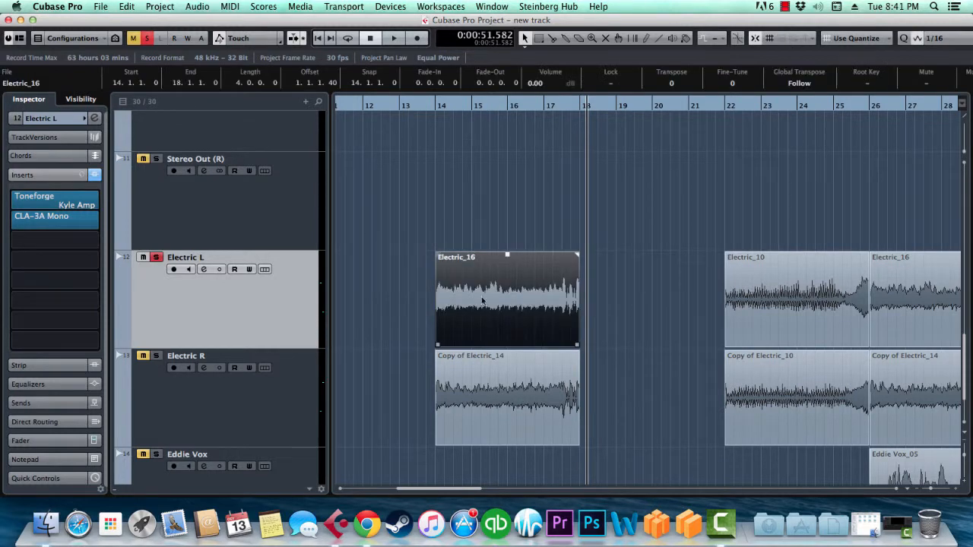
{"action": "left_click", "coordinate": [126, 6]}
{"action": "mouse_move", "coordinate": [243, 124]}
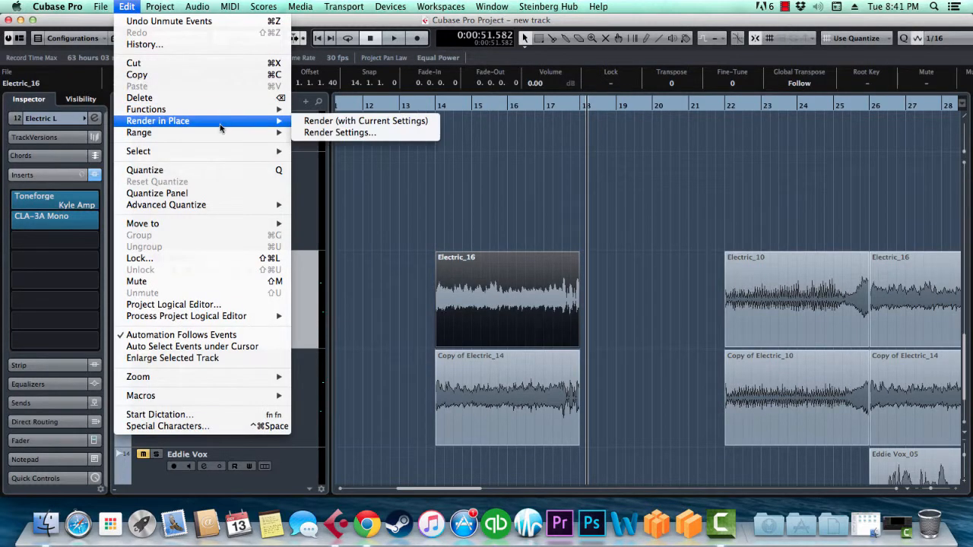
{"action": "left_click", "coordinate": [328, 133]}
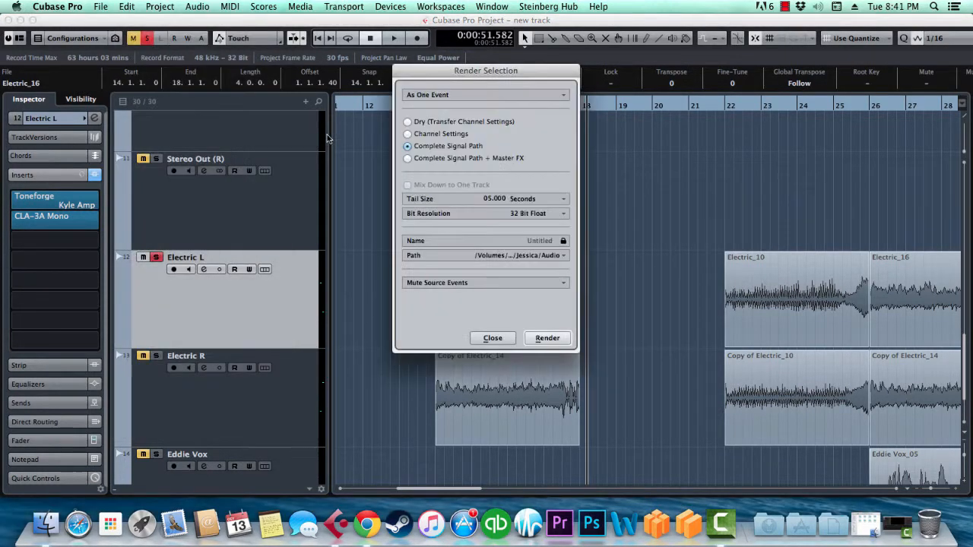
{"action": "left_click_drag", "start_coordinate": [466, 71], "coordinate": [265, 59]}
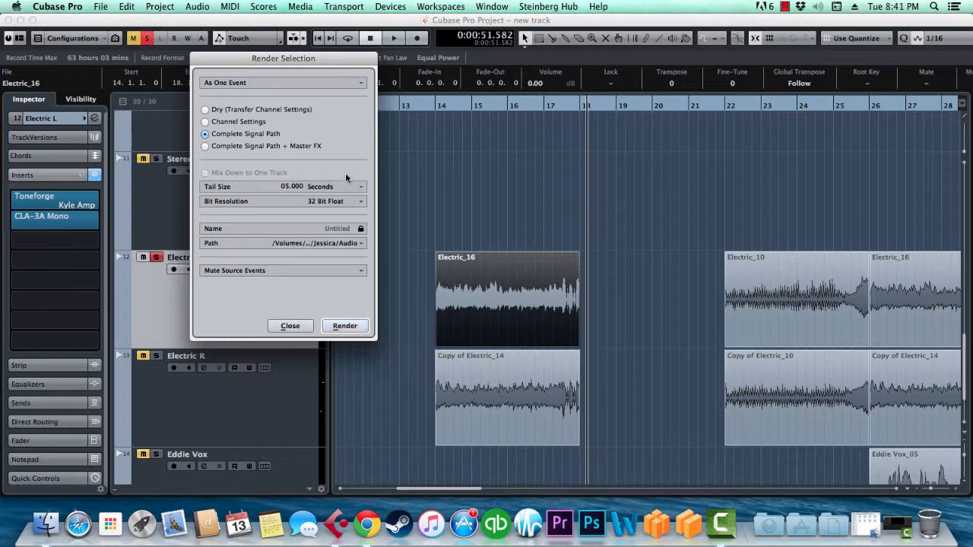
{"action": "left_click", "coordinate": [247, 124]}
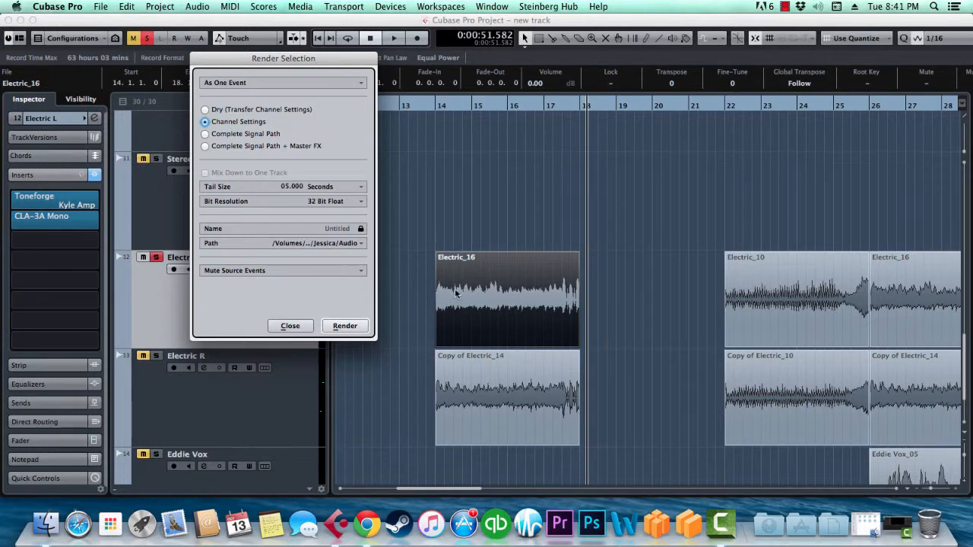
{"action": "left_click", "coordinate": [243, 135]}
{"action": "left_click", "coordinate": [248, 123]}
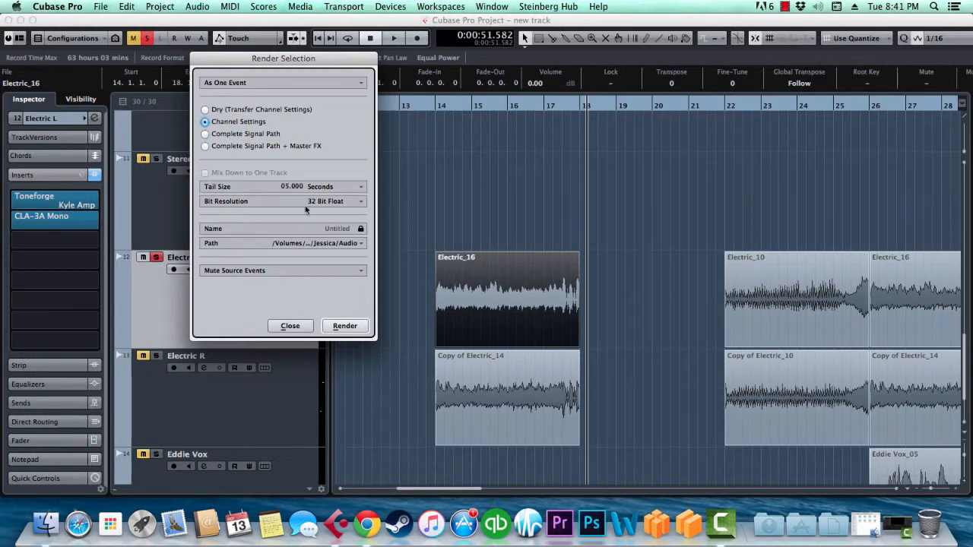
{"action": "left_click", "coordinate": [346, 326]}
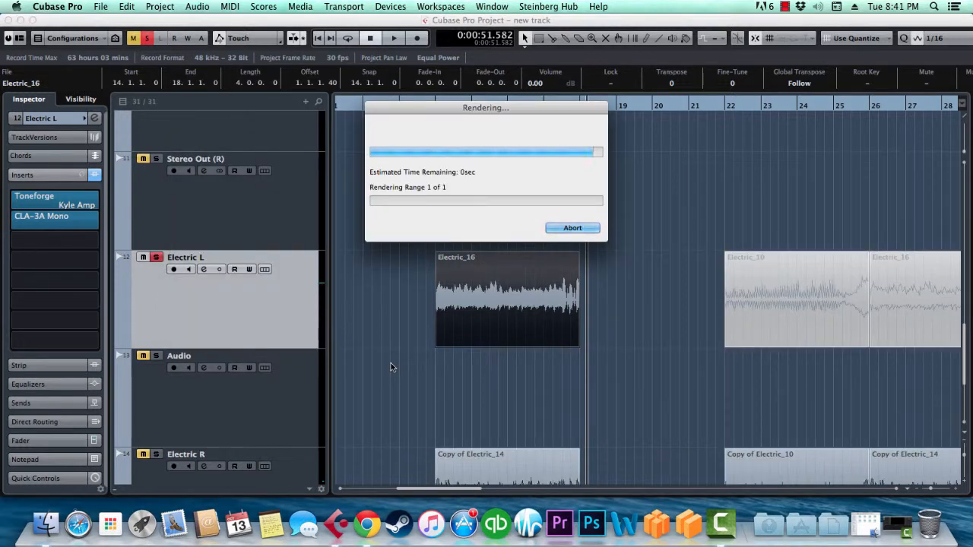
- Place the project cursor in the middle of bar 14, unmute the source Electric_16 event on the Electric L track, and clear the selection
{"action": "scroll", "coordinate": [390, 367], "scroll_direction": "down", "scroll_amount": 1}
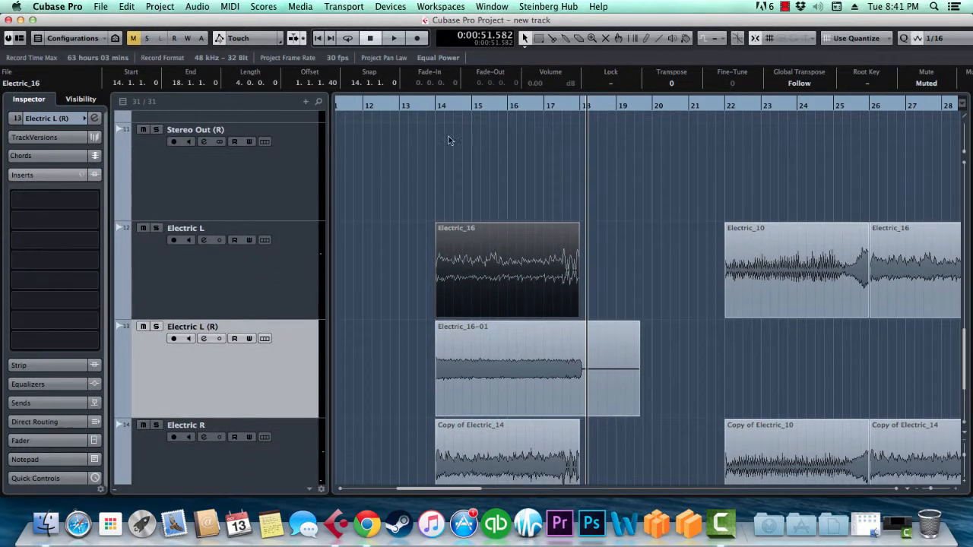
{"action": "left_click_drag", "start_coordinate": [456, 107], "coordinate": [454, 125]}
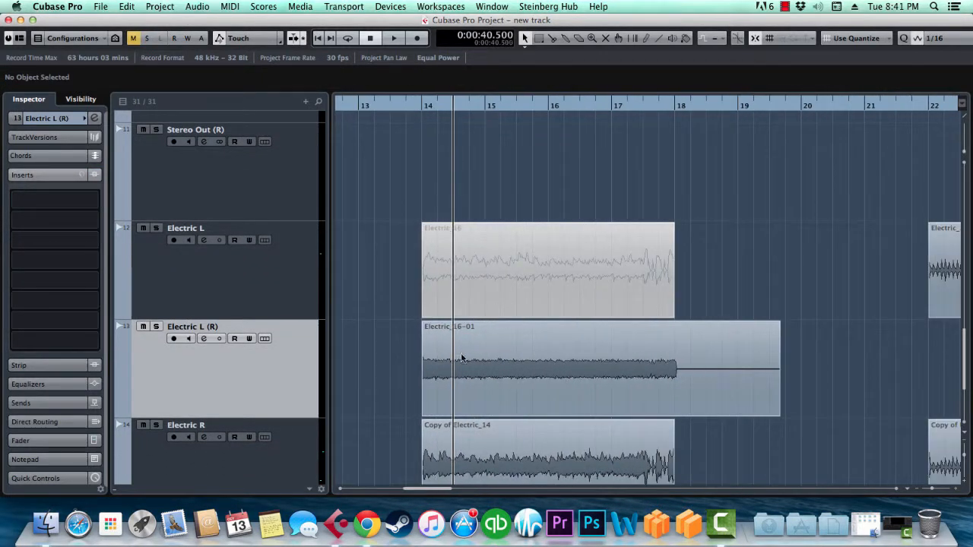
{"action": "left_click", "coordinate": [567, 278]}
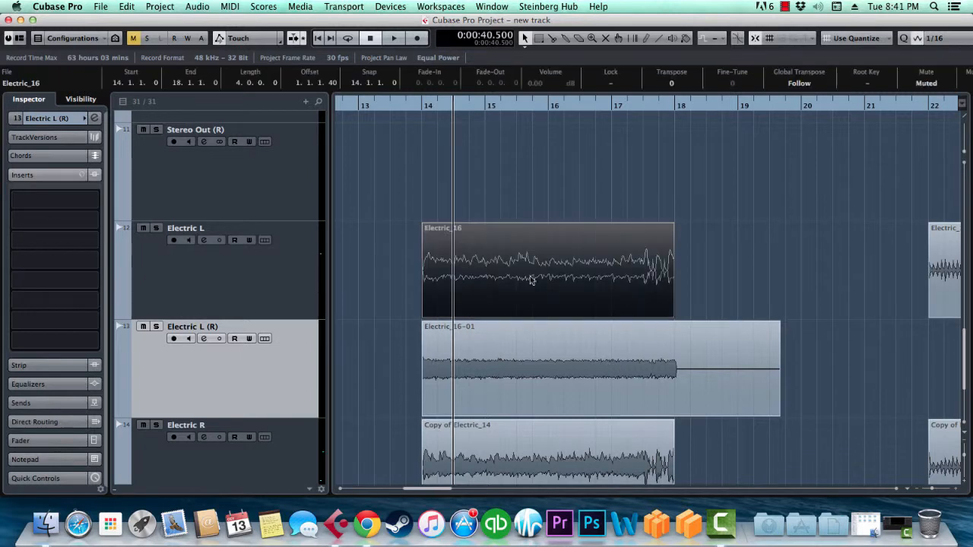
{"action": "left_click", "coordinate": [592, 272]}
{"action": "key", "text": "1"}
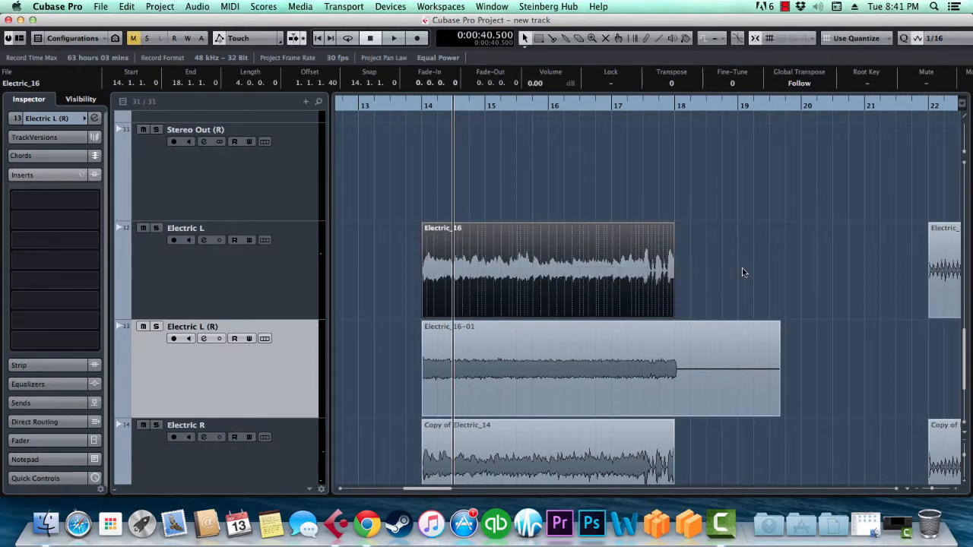
{"action": "left_click", "coordinate": [745, 272]}
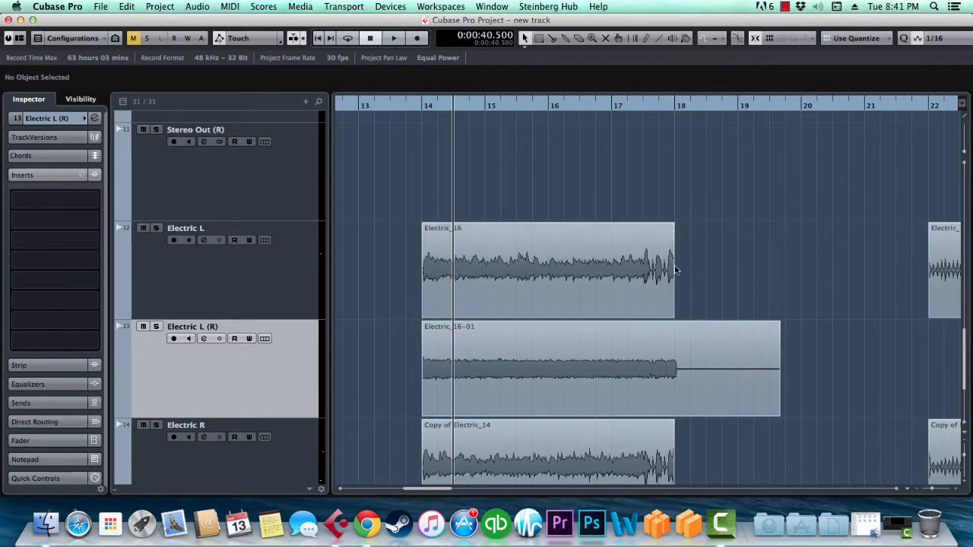
- Solo the Electric L (R) track and audition the rendered event, skipping ahead to bar 17 before stopping playback
{"action": "left_click", "coordinate": [557, 367]}
{"action": "left_click", "coordinate": [156, 326]}
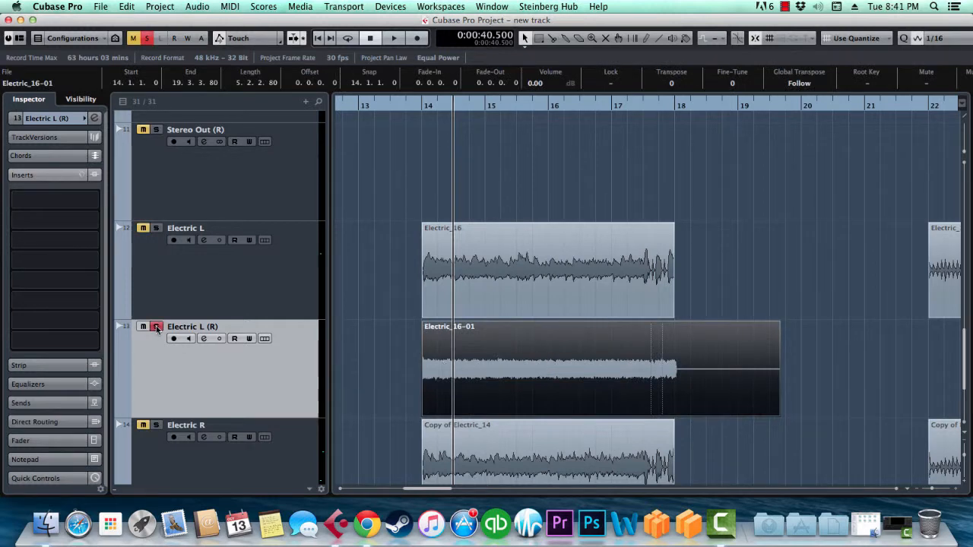
{"action": "key", "text": "space"}
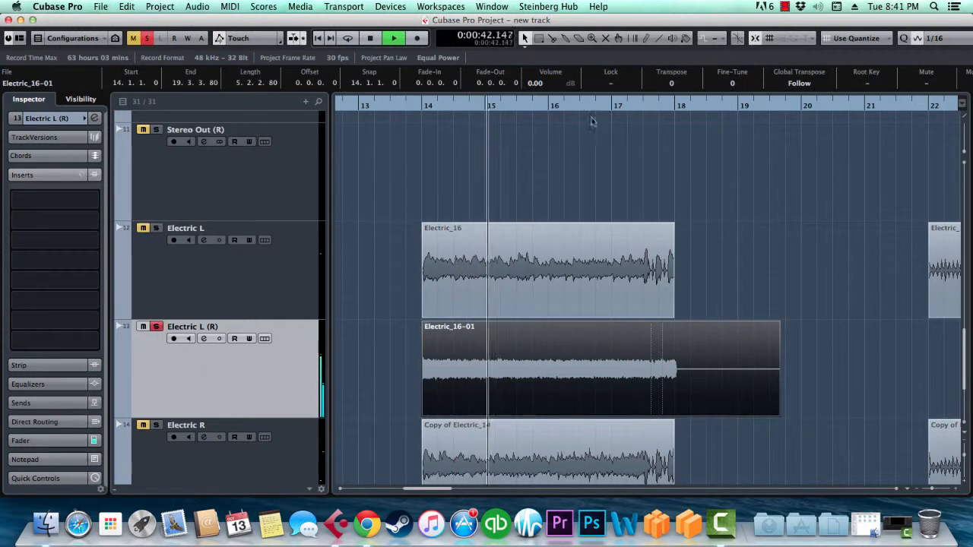
{"action": "left_click", "coordinate": [637, 105]}
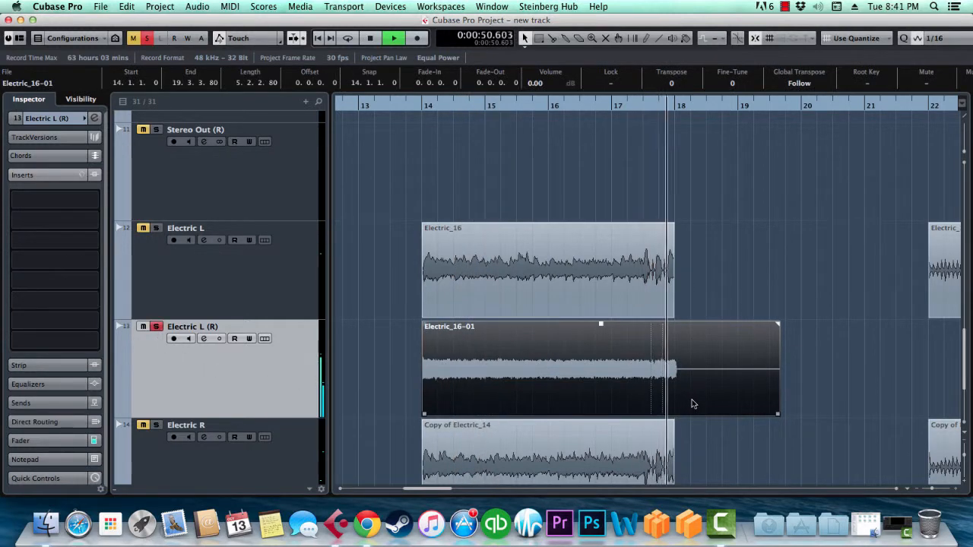
{"action": "key", "text": "space"}
{"action": "left_click", "coordinate": [584, 146]}
- Trim the silent tail of the rendered Electric L (R) event so that it ends at 18.1.3.0
{"action": "left_click", "coordinate": [714, 399]}
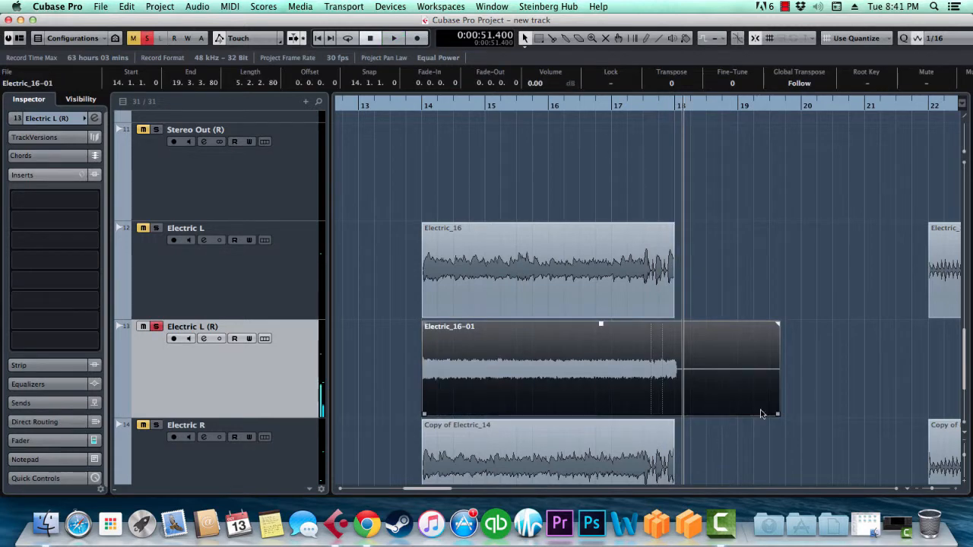
{"action": "left_click_drag", "start_coordinate": [777, 416], "coordinate": [683, 416]}
{"action": "left_click", "coordinate": [737, 370]}
{"action": "left_click", "coordinate": [560, 389]}
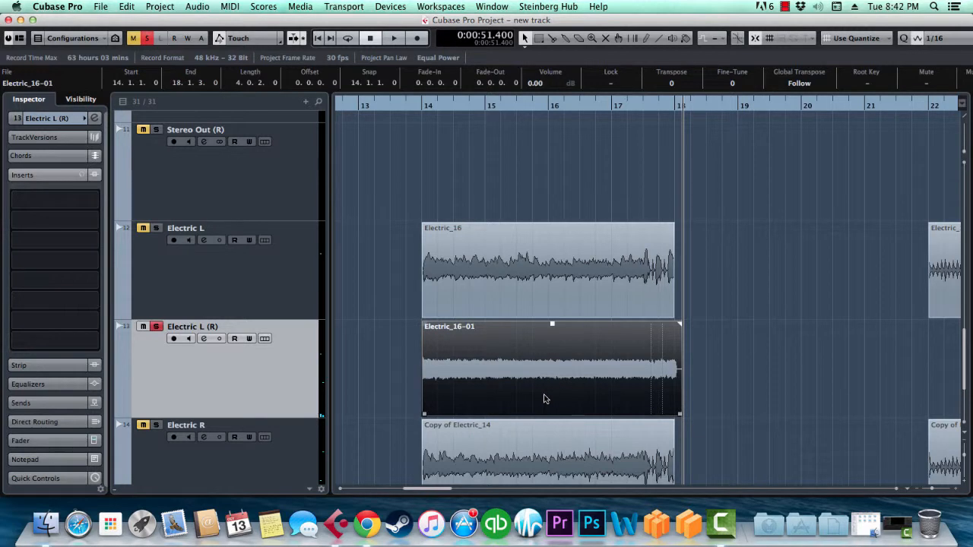
- Examine the MIDI, rendered audio and guitar tracks across the whole arrangement, selecting the MIDI 01 (R) track along the way
{"action": "left_click_drag", "start_coordinate": [930, 489], "coordinate": [923, 490]}
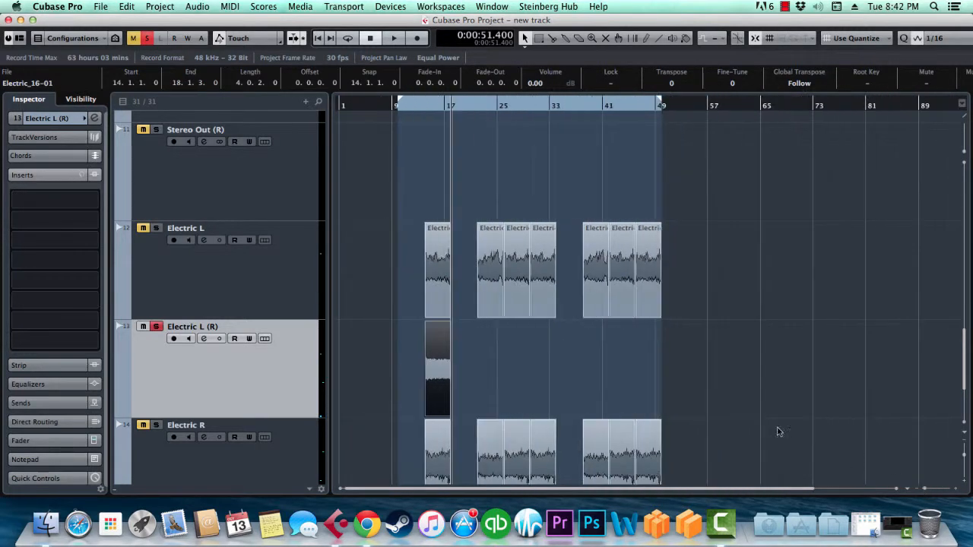
{"action": "left_click", "coordinate": [509, 389]}
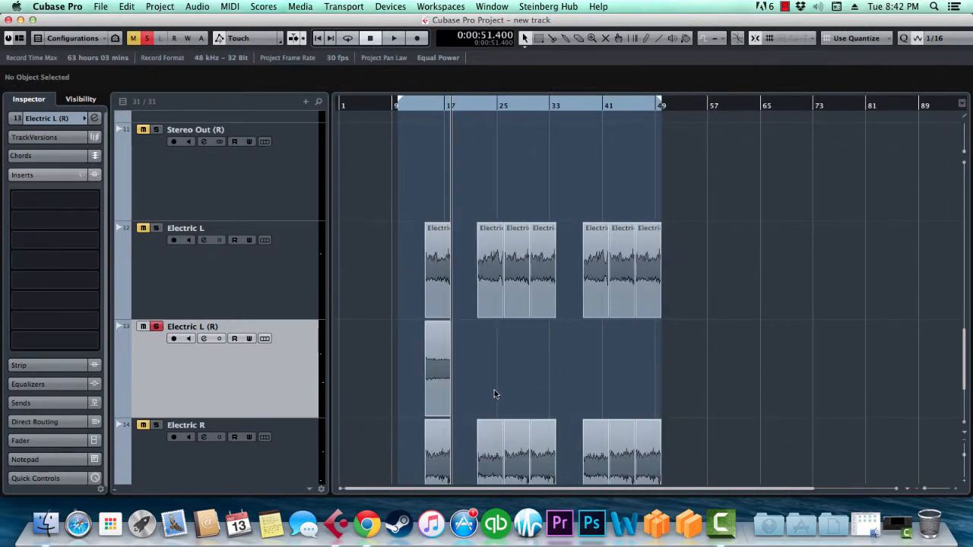
{"action": "scroll", "coordinate": [494, 394], "scroll_direction": "up", "scroll_amount": 10}
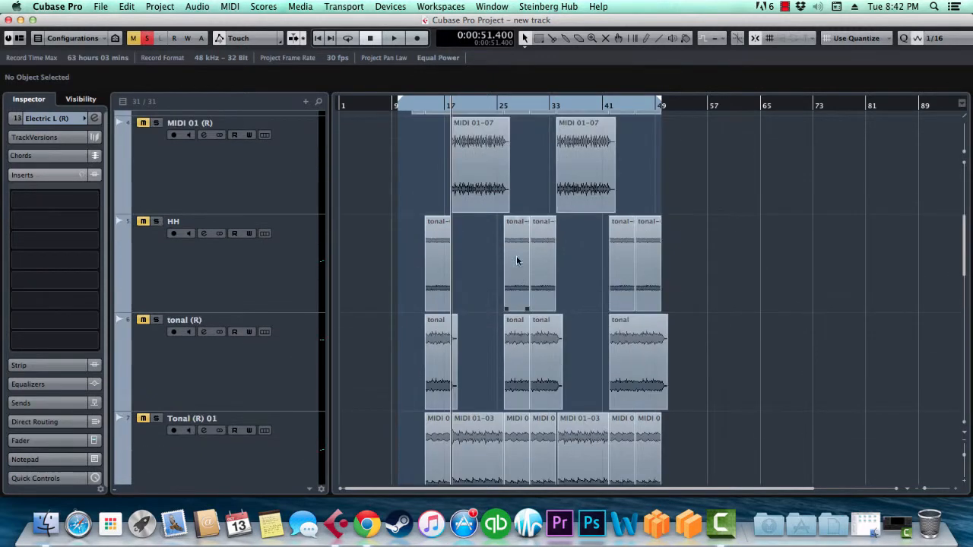
{"action": "scroll", "coordinate": [657, 359], "scroll_direction": "down", "scroll_amount": 12}
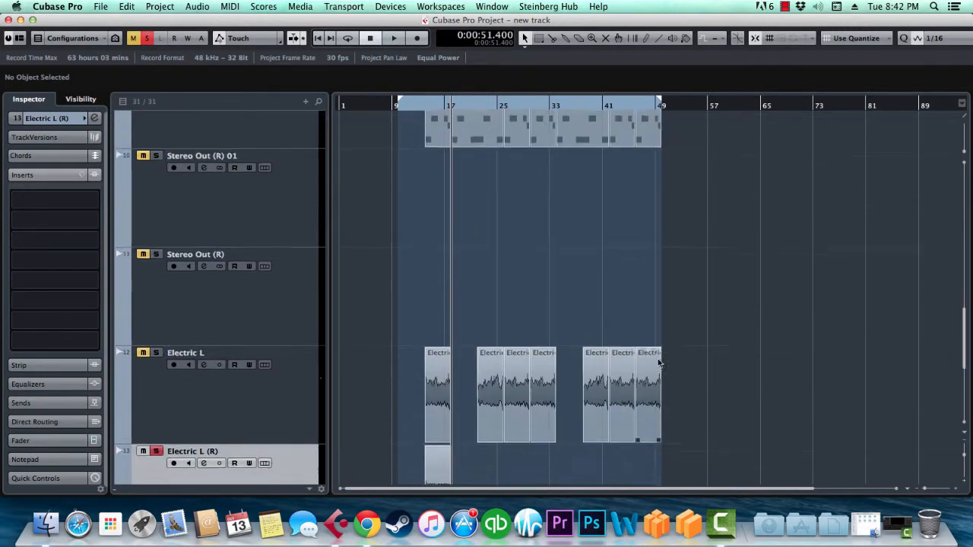
{"action": "scroll", "coordinate": [657, 359], "scroll_direction": "up", "scroll_amount": 3}
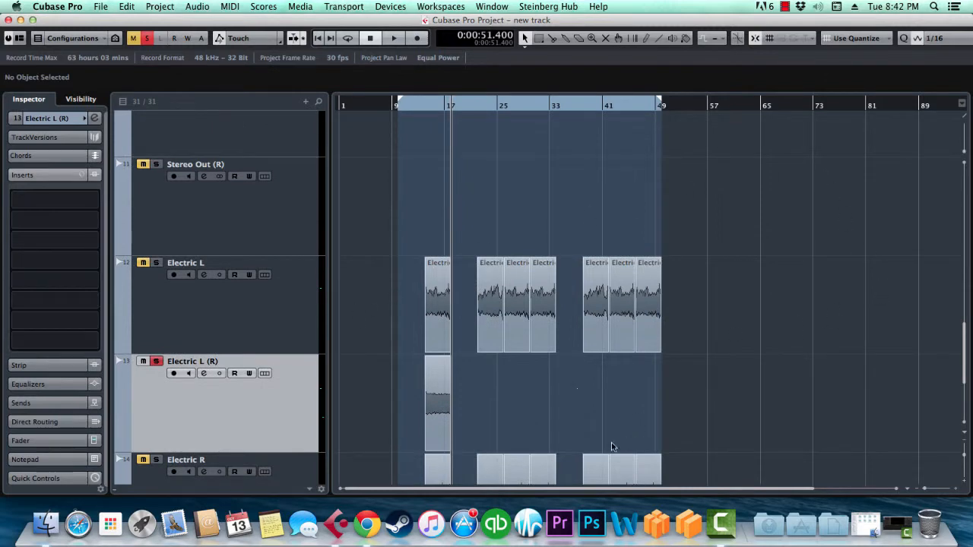
{"action": "scroll", "coordinate": [521, 444], "scroll_direction": "down", "scroll_amount": 3}
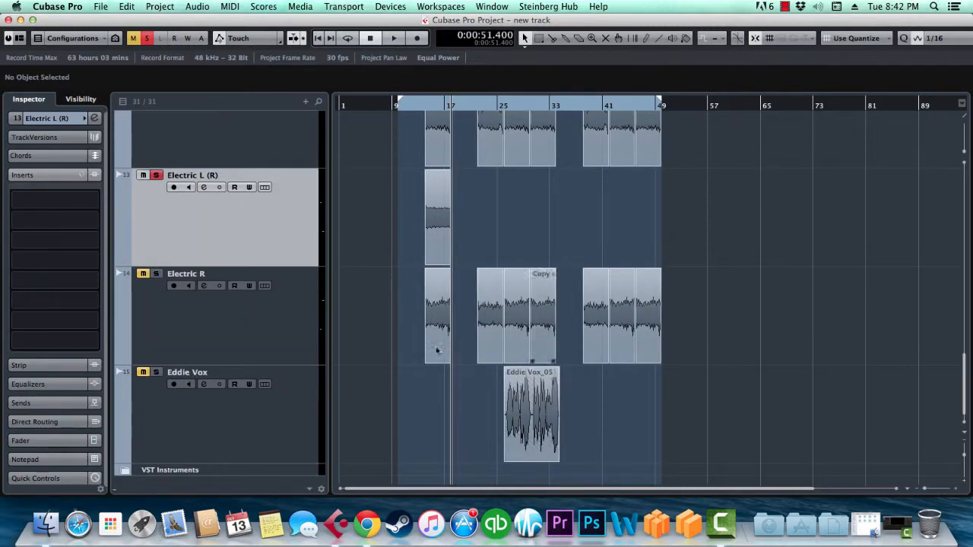
{"action": "scroll", "coordinate": [619, 428], "scroll_direction": "up", "scroll_amount": 12}
{"action": "scroll", "coordinate": [636, 393], "scroll_direction": "down", "scroll_amount": 3}
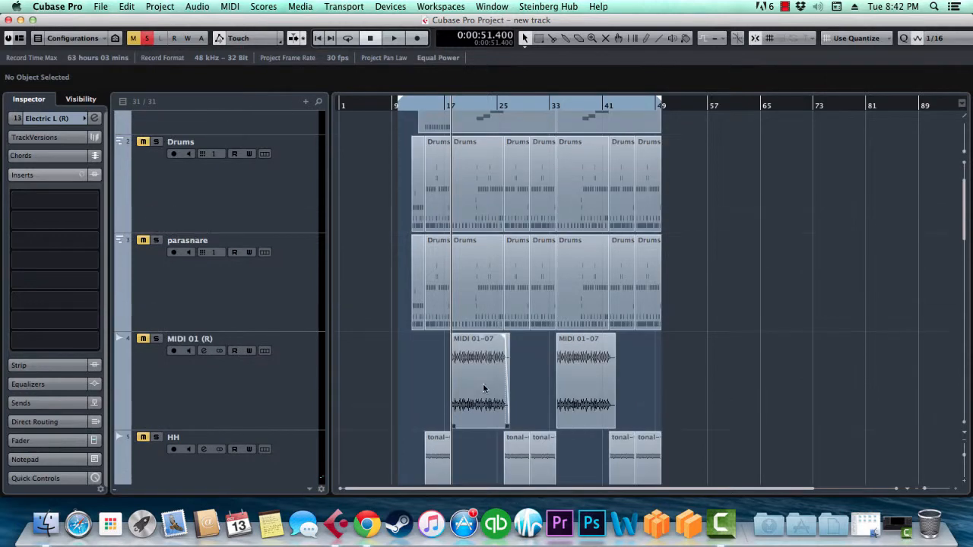
{"action": "left_click", "coordinate": [270, 393]}
{"action": "scroll", "coordinate": [408, 347], "scroll_direction": "up", "scroll_amount": 3}
{"action": "scroll", "coordinate": [380, 397], "scroll_direction": "up", "scroll_amount": 1}
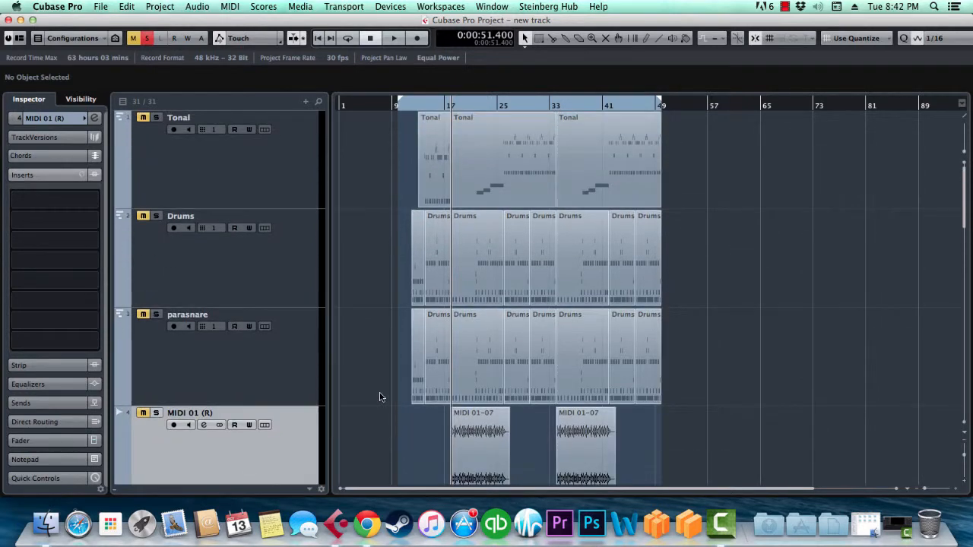
{"action": "scroll", "coordinate": [380, 397], "scroll_direction": "down", "scroll_amount": 8}
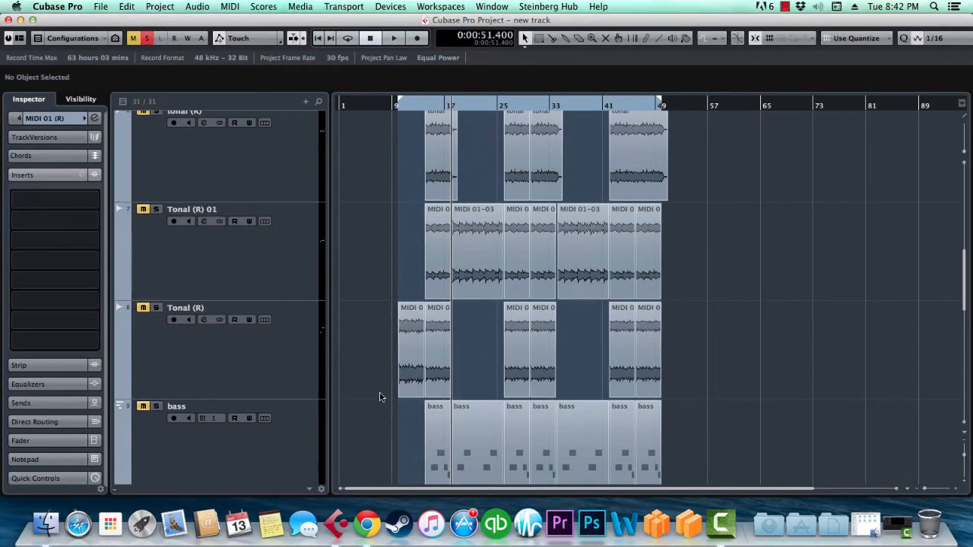
{"action": "scroll", "coordinate": [380, 397], "scroll_direction": "down", "scroll_amount": 5}
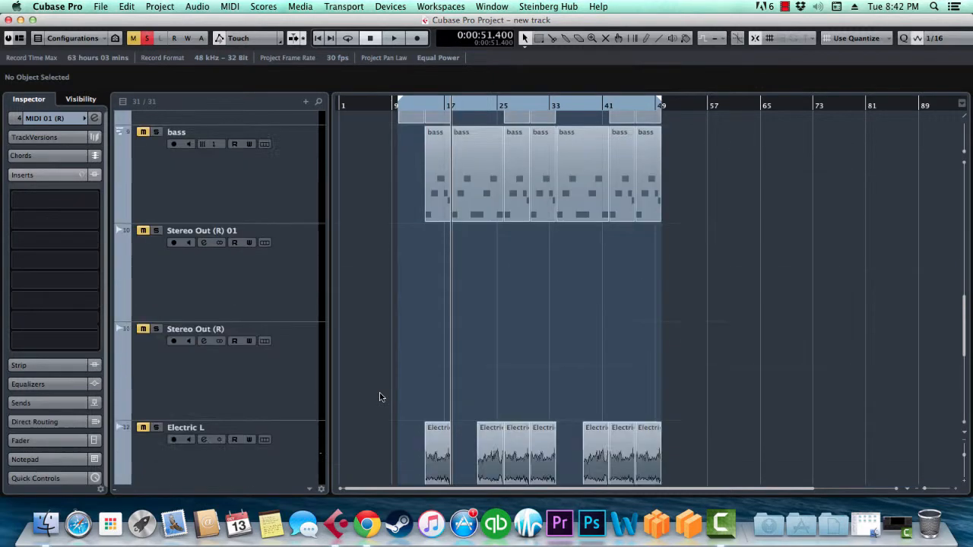